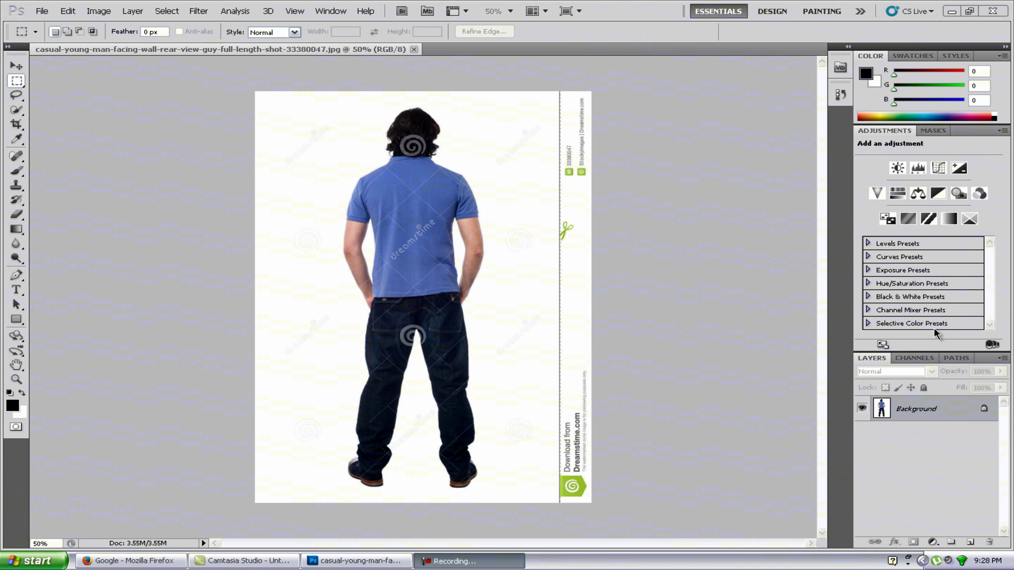
- Convert the Background into an editable layer named Guy
left_click(943, 442)
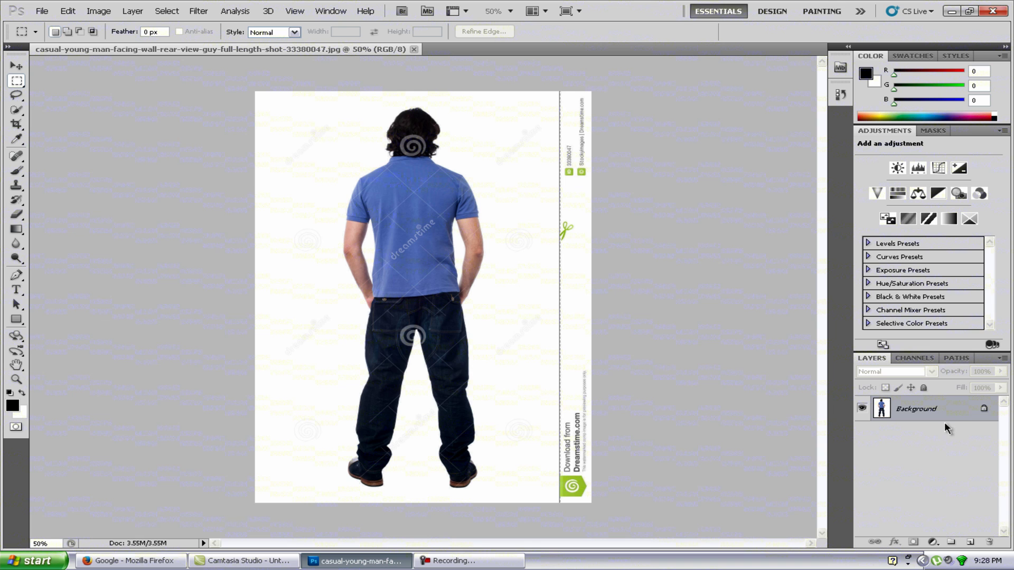
double_click(968, 415)
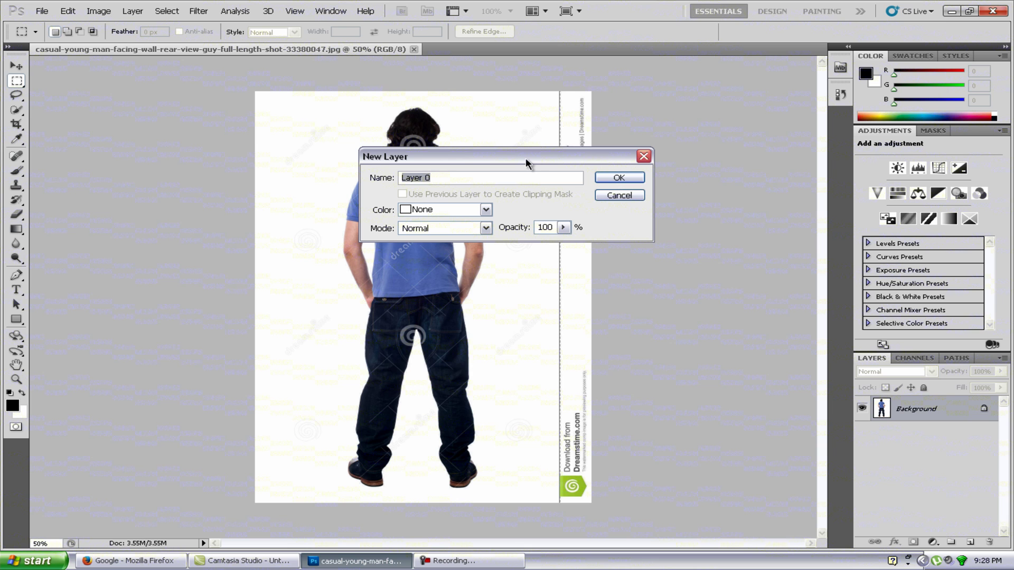
left_click_drag(524, 158, 441, 145)
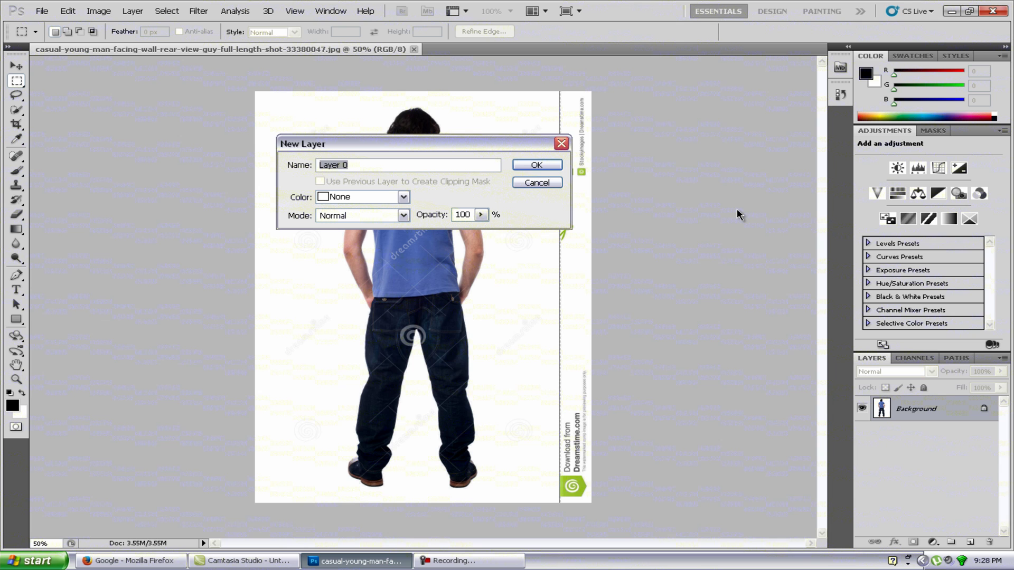
type("Guy")
key("Return")
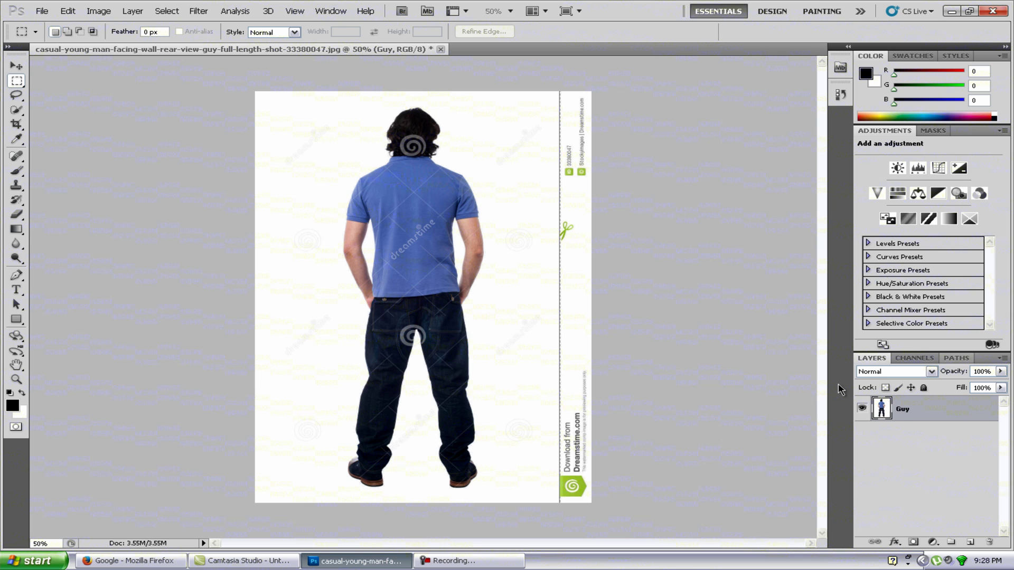
left_click(950, 453)
- Select the vertical Dreamstime credit strip beside the man, fill it with white as the foreground colour, and deselect
left_click_drag(255, 92, 558, 503)
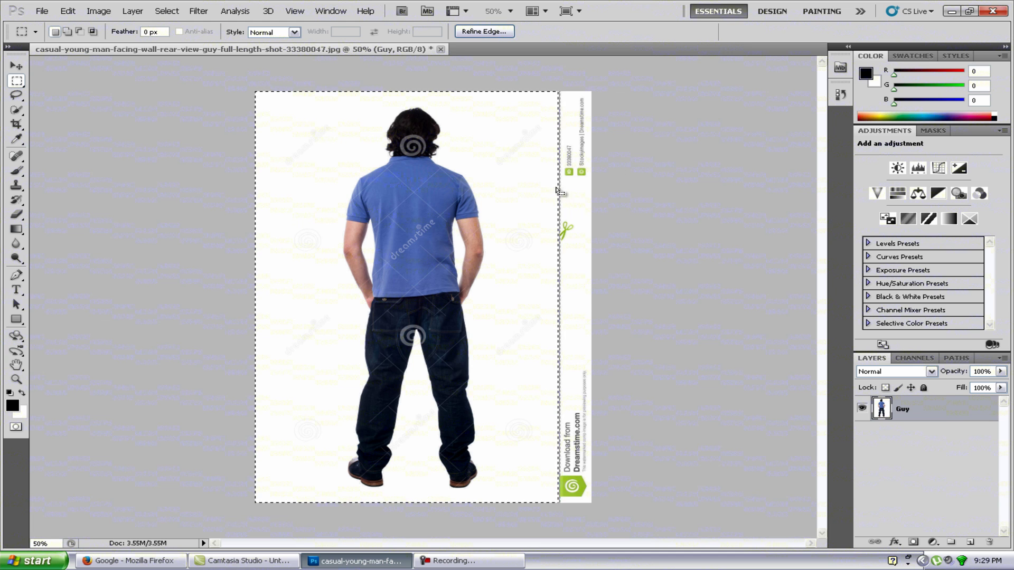
left_click(533, 86)
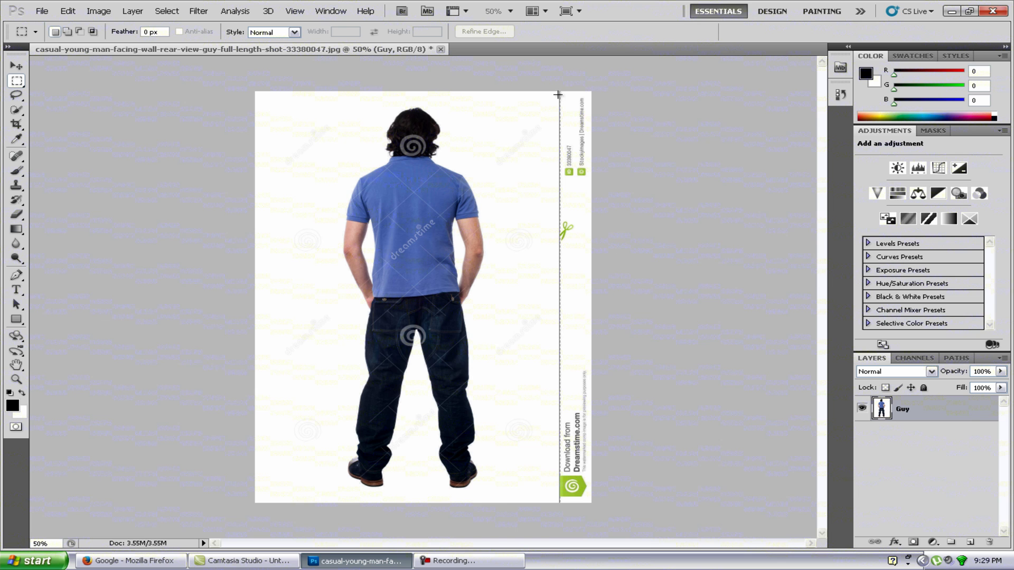
left_click_drag(547, 90, 595, 163)
left_click_drag(591, 503, 591, 503)
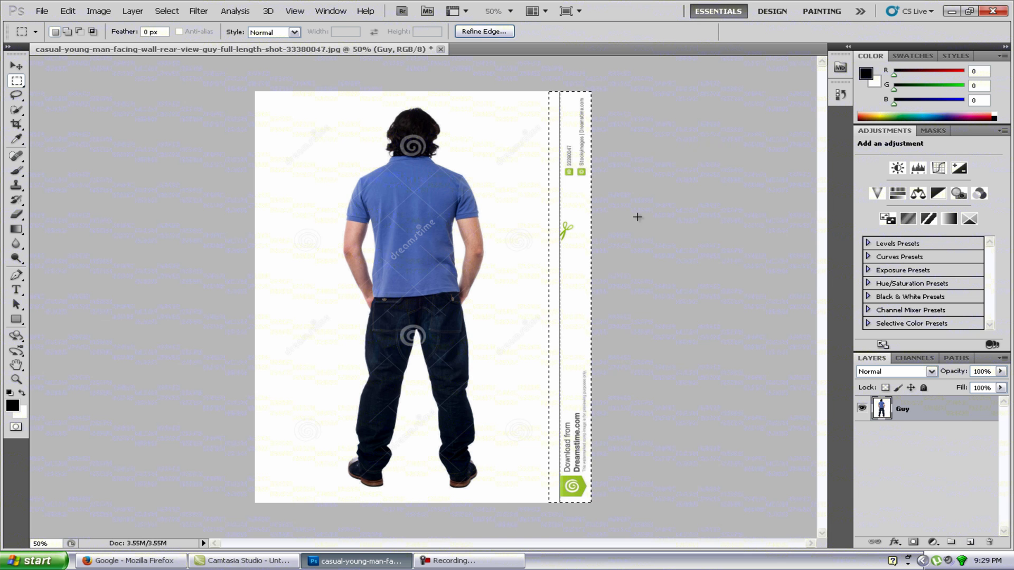
left_click(11, 410)
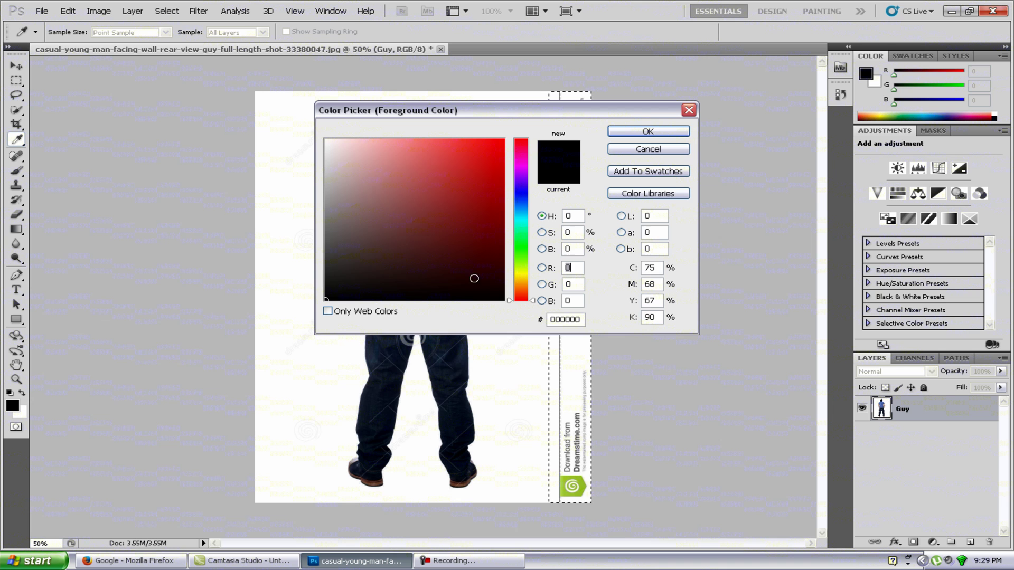
left_click_drag(473, 279, 152, 96)
left_click(648, 131)
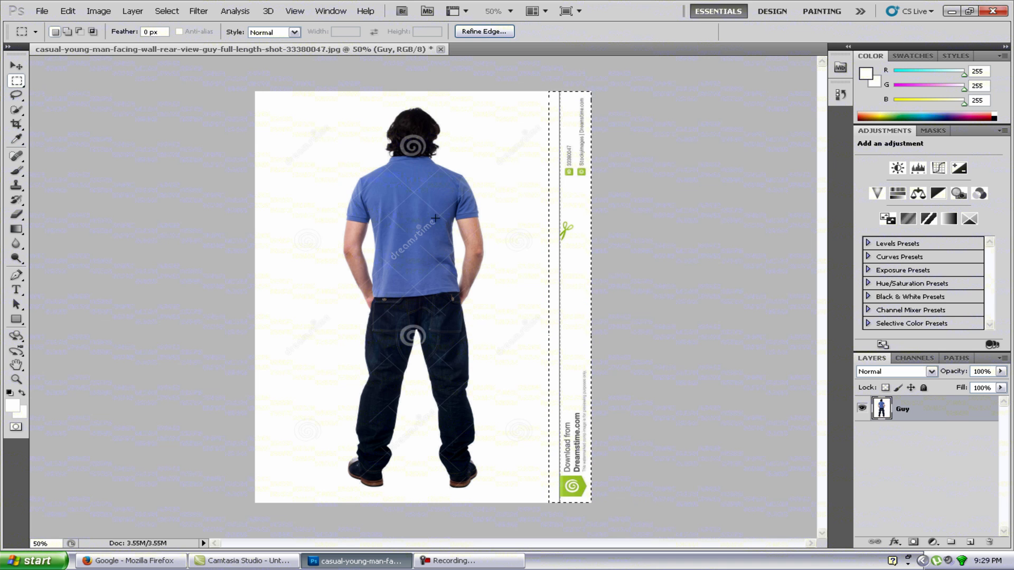
key("alt+BackSpace")
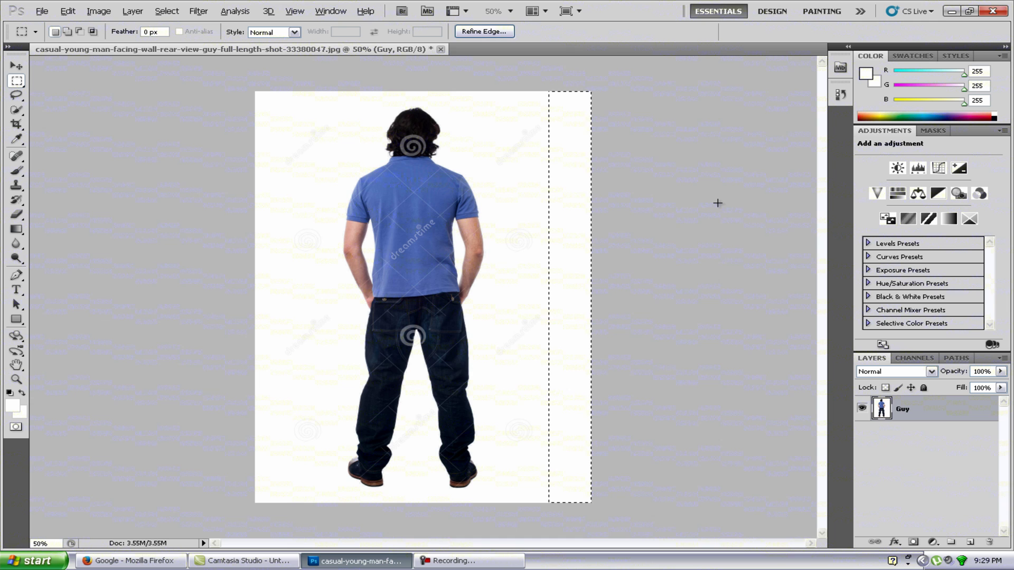
key("ctrl+d")
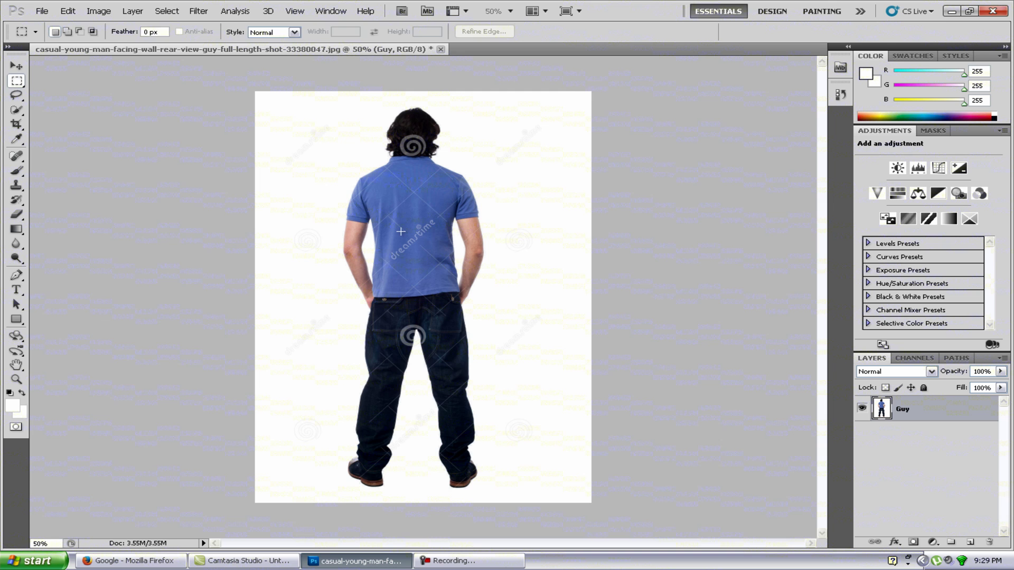
- Try the Clone Stamp by sampling the blue shirt and painting copies of it onto the white background beside the man
key("z")
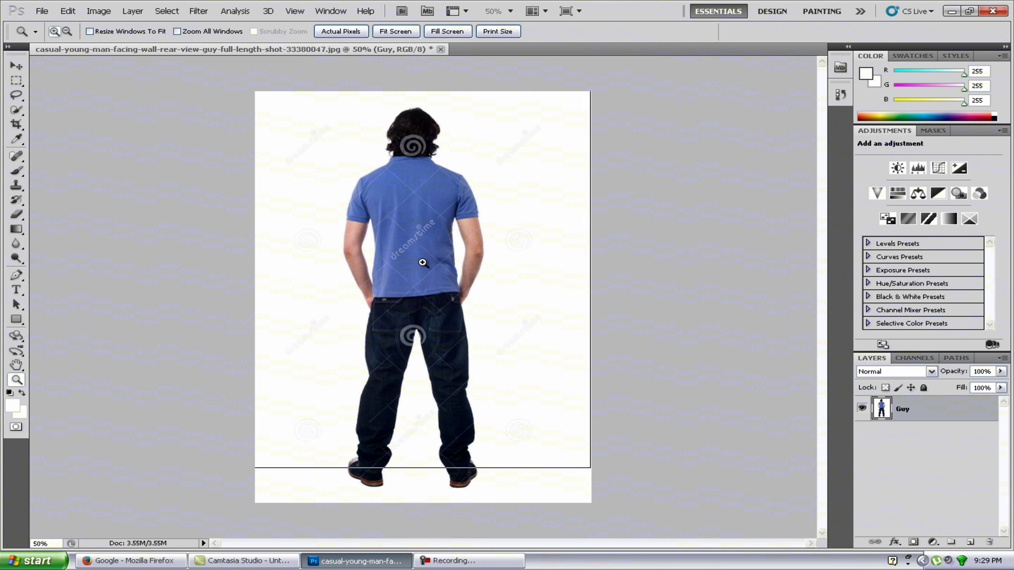
left_click(423, 262)
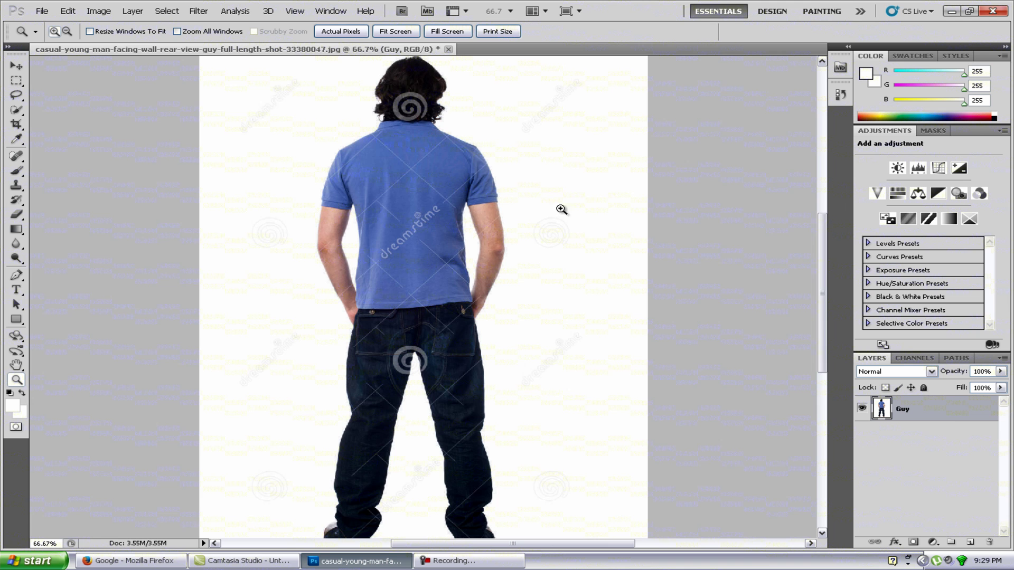
mouse_move(825, 248)
left_mouse_down()
mouse_move(826, 232)
mouse_move(826, 247)
left_mouse_up()
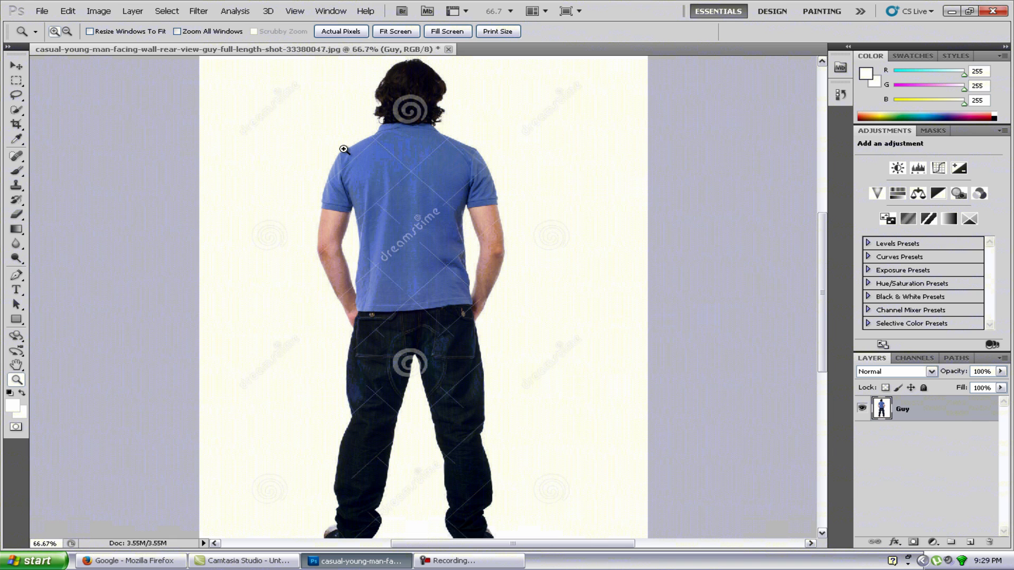
left_click(16, 185)
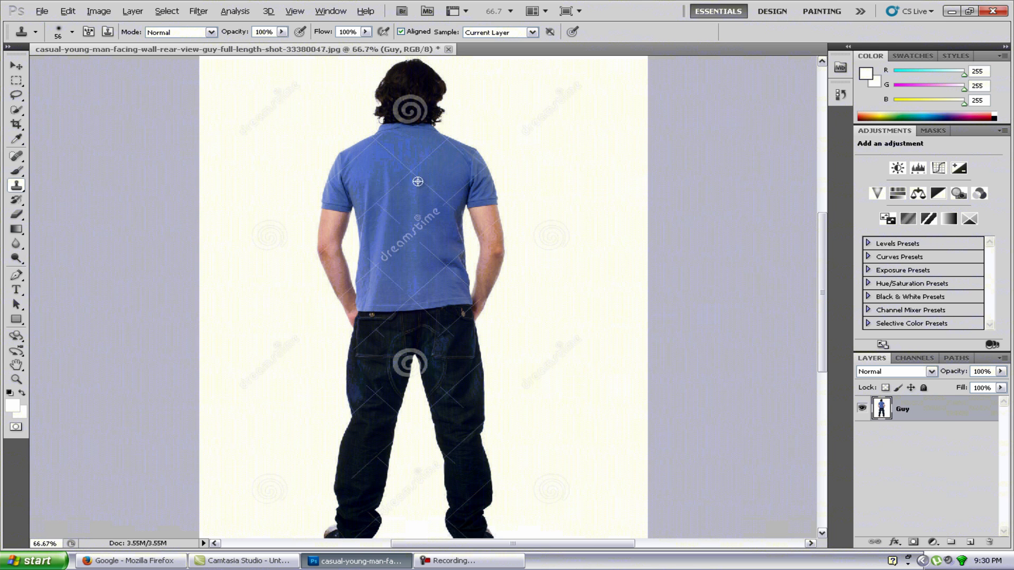
left_click(408, 146, "alt")
left_click(414, 182)
left_click_drag(570, 182, 632, 271)
left_click_drag(547, 147, 508, 299)
mouse_move(520, 214)
left_mouse_down()
mouse_move(560, 308)
mouse_move(555, 204)
mouse_move(565, 174)
mouse_move(556, 178)
mouse_move(561, 243)
left_mouse_up()
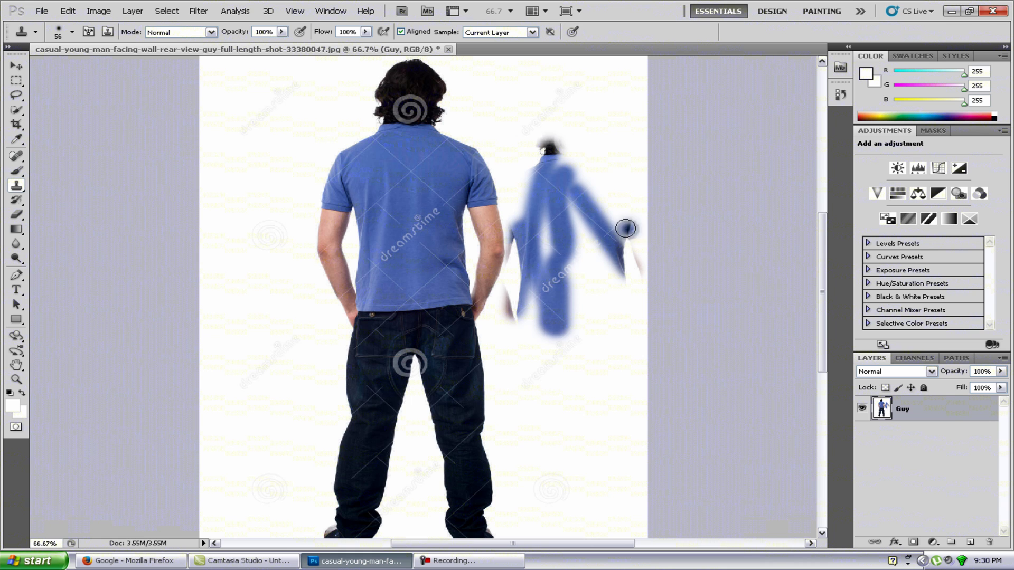
mouse_move(627, 229)
left_mouse_down()
mouse_move(565, 249)
mouse_move(568, 233)
mouse_move(573, 262)
mouse_move(568, 189)
left_mouse_up()
- Undo all the Clone Stamp strokes, including the test dab
key("ctrl+alt+z")
key("ctrl+alt+z")
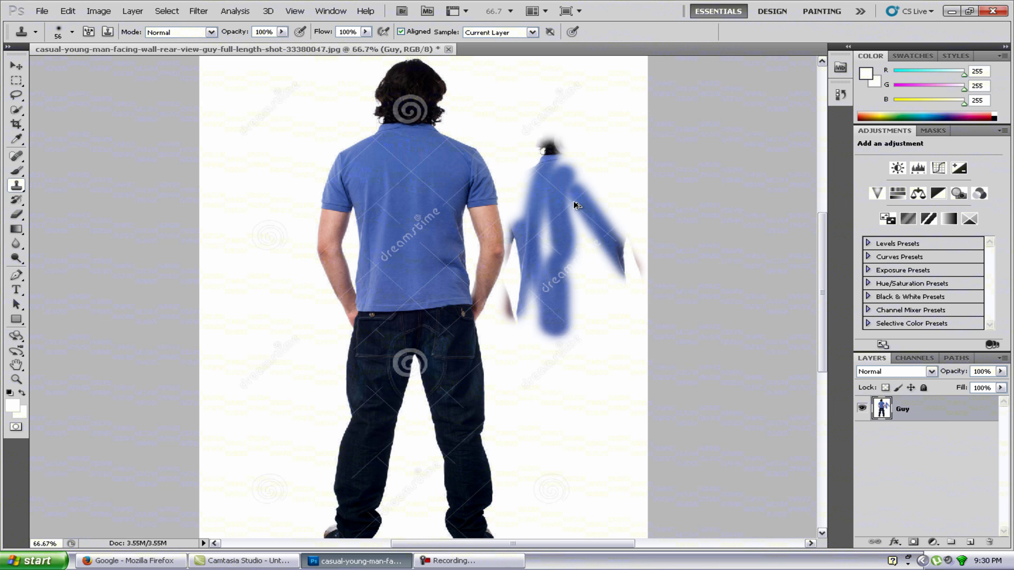
key("ctrl+alt+z")
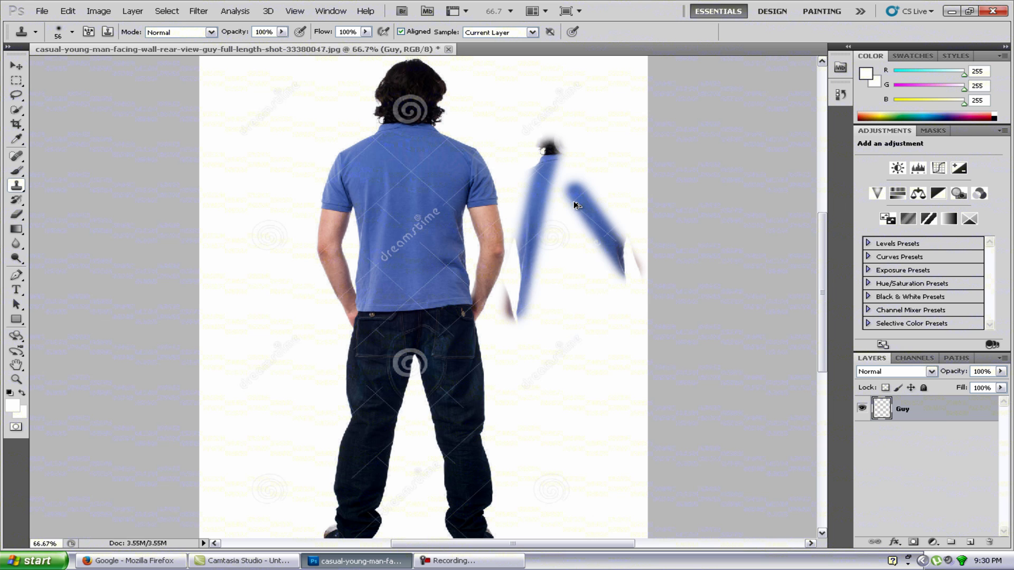
key("ctrl+alt+z")
key("ctrl+alt+z")
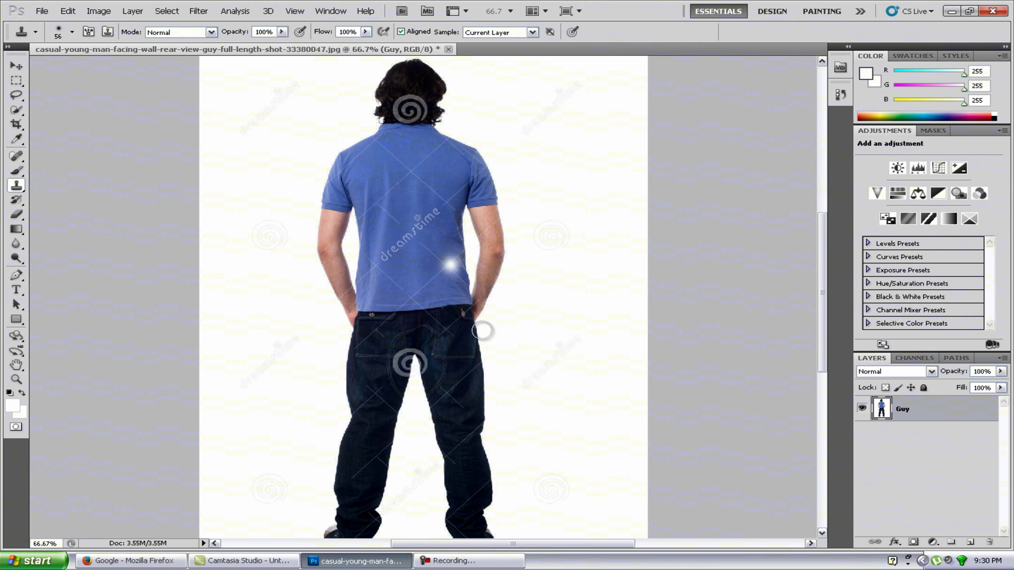
left_click(589, 187)
key("ctrl+alt+z")
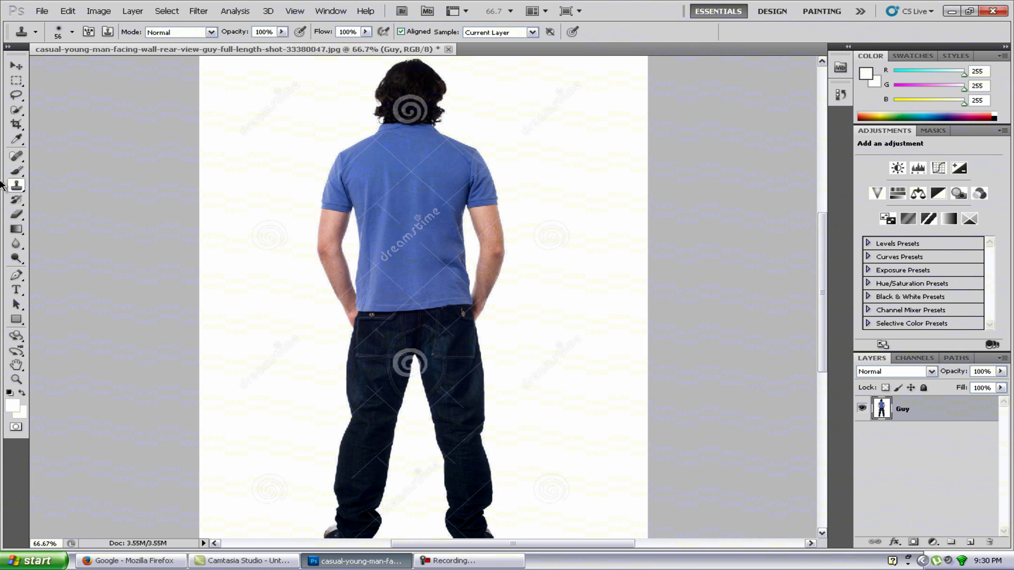
- Try a Content-Aware fill on a large rectangular selection around the shirt's dreamstime text, and undo the fill
left_click(16, 81)
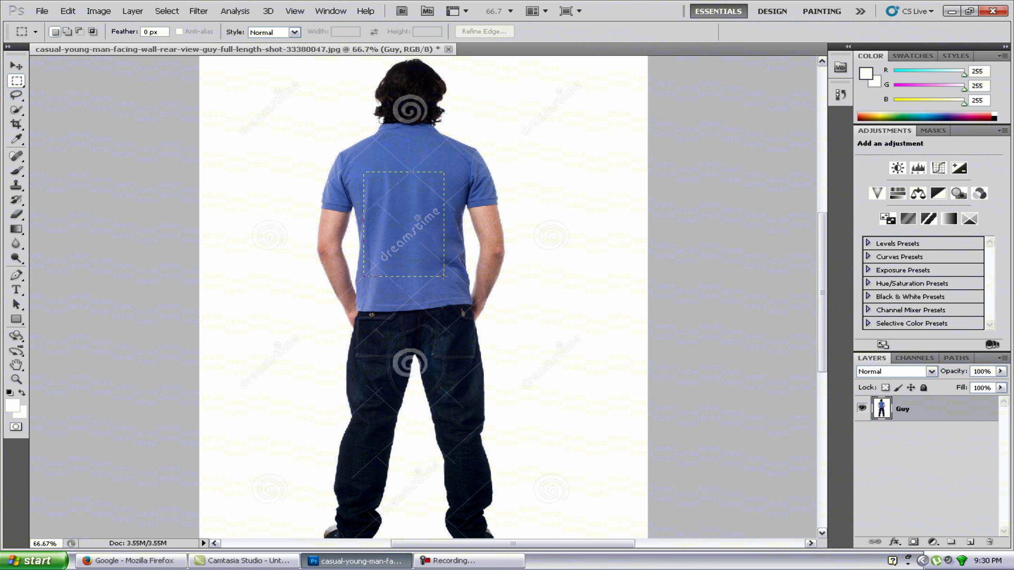
left_click_drag(452, 298, 458, 296)
right_click(417, 219)
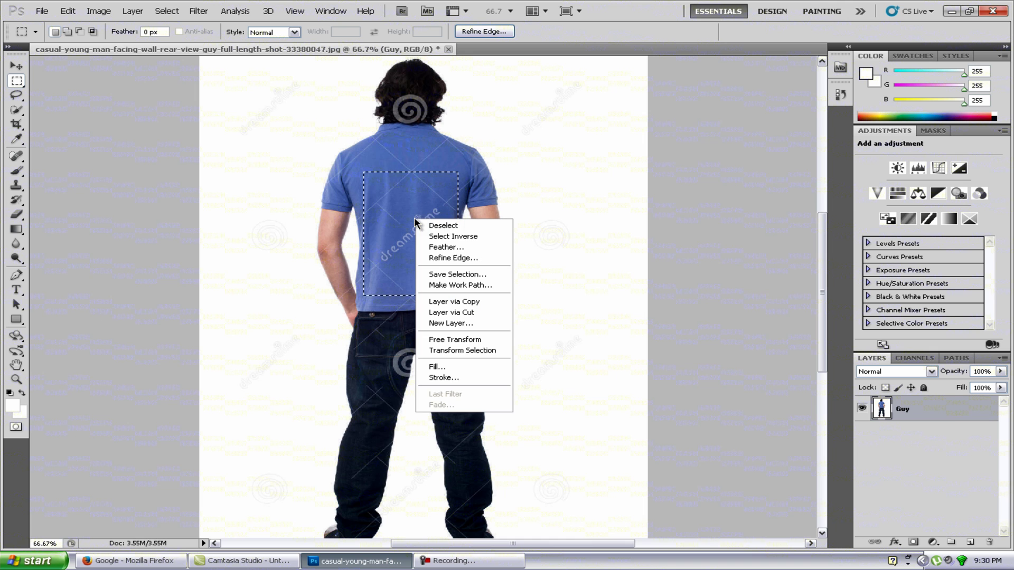
left_click(467, 365)
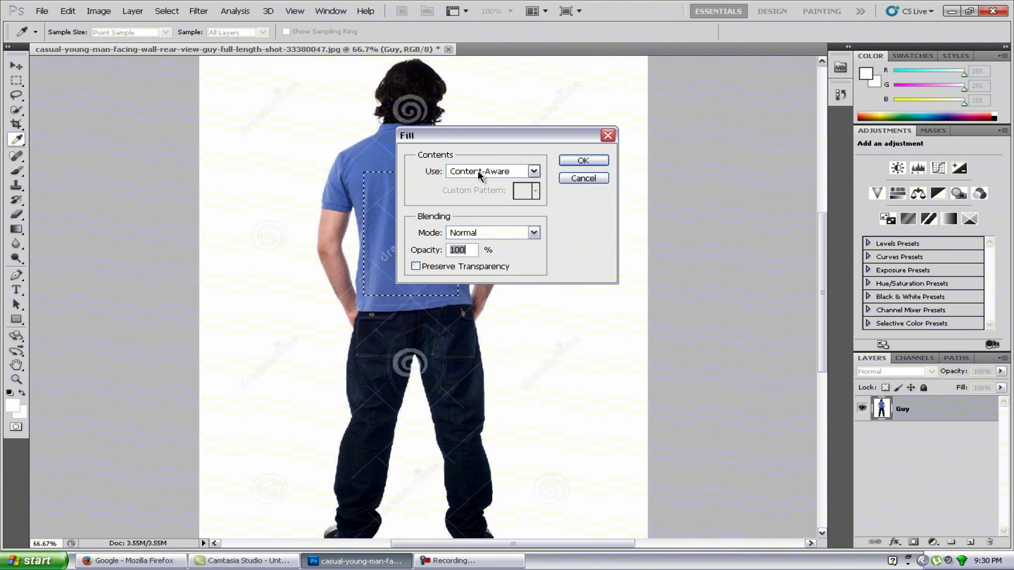
left_click(497, 173)
left_click(494, 172)
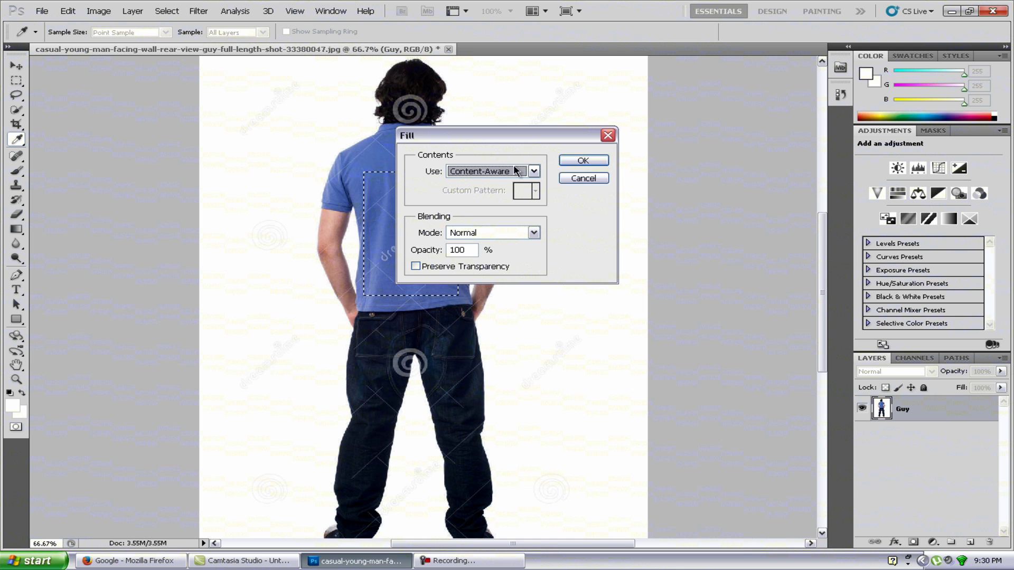
left_click(582, 160)
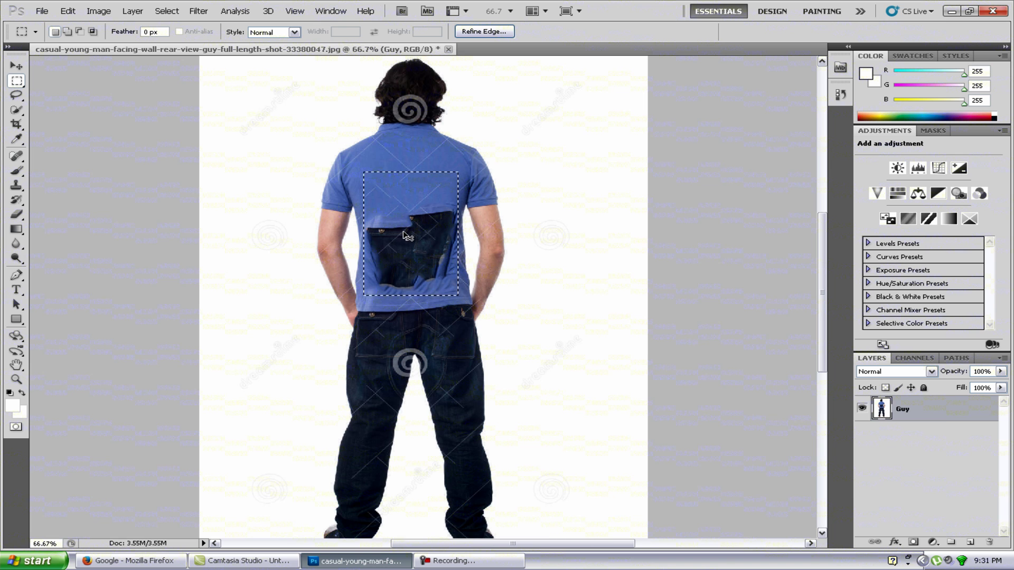
key("ctrl+z")
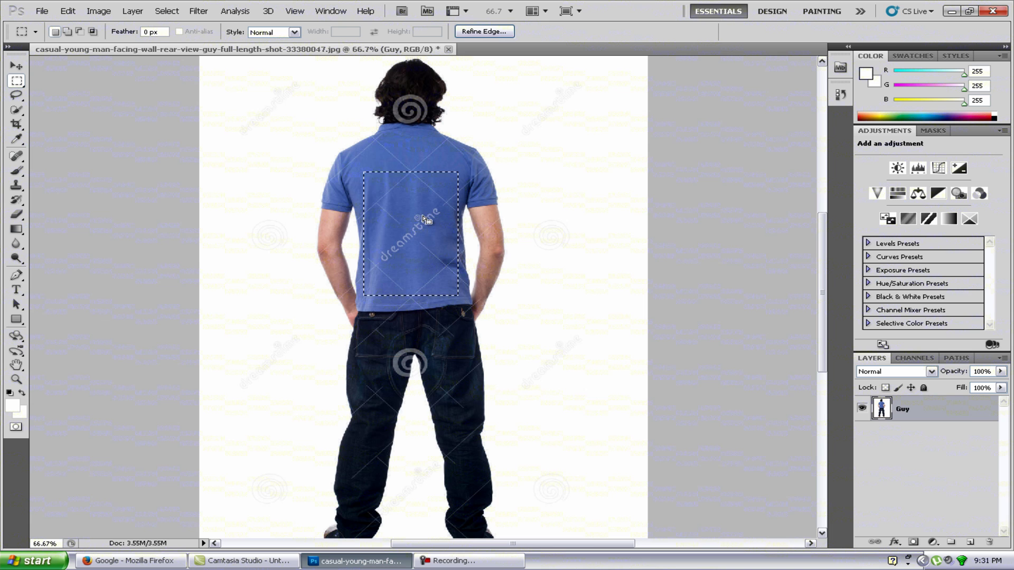
- Fill a small rectangular selection on the shirt's upper back with Content-Aware at 100% opacity, and deselect
left_click(395, 168)
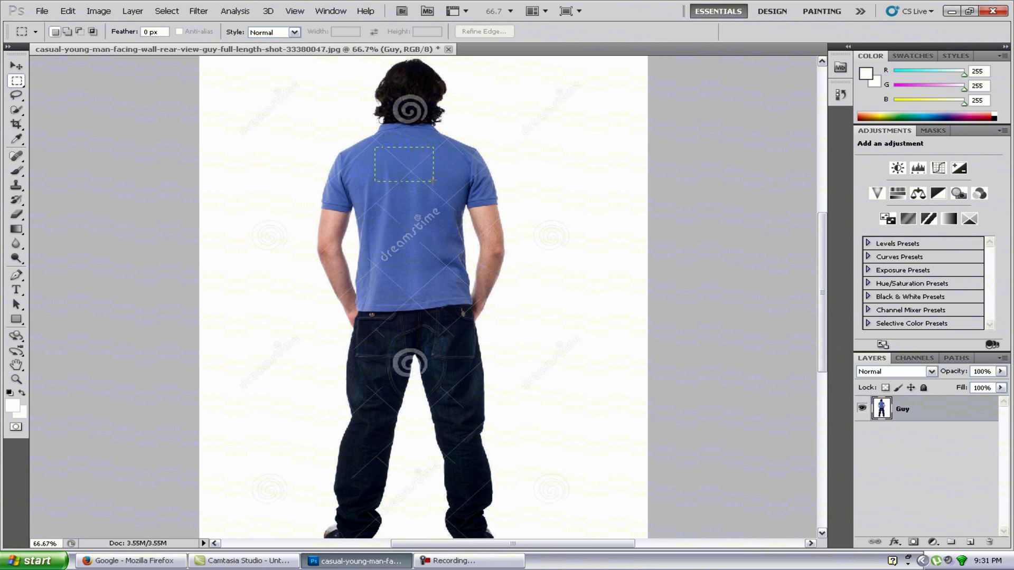
right_click(412, 276)
left_click(448, 424)
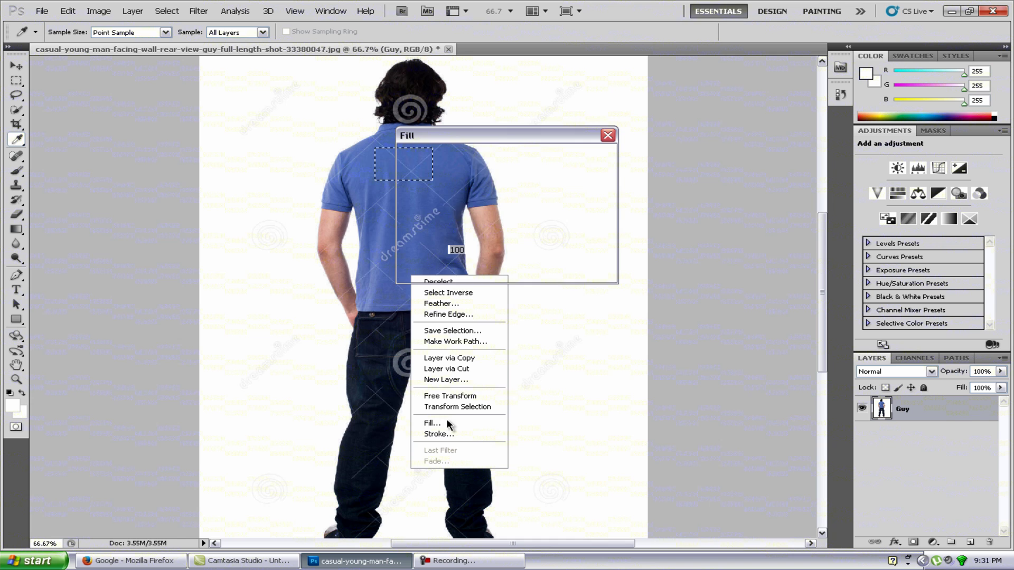
left_click(583, 161)
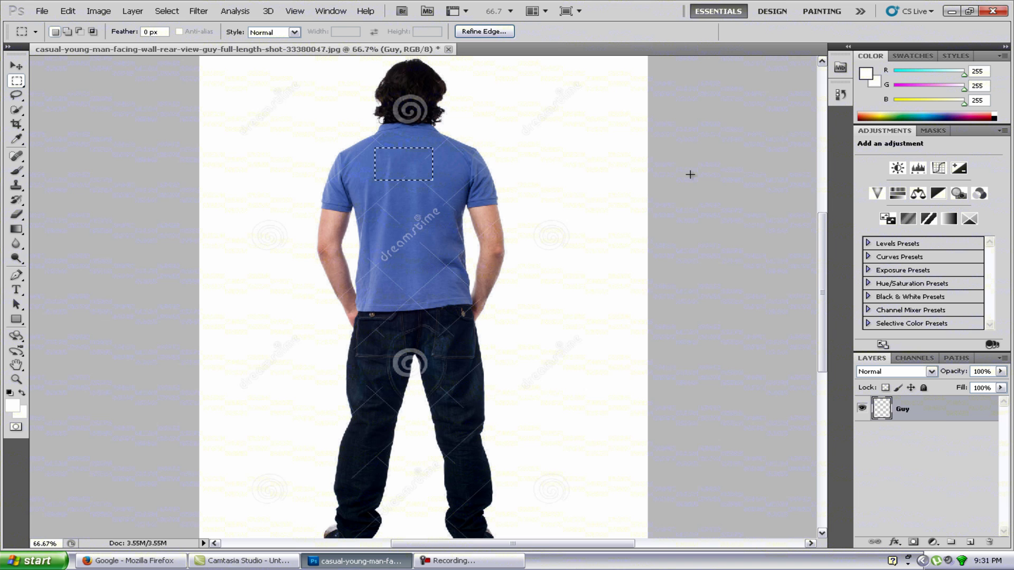
left_click(477, 183)
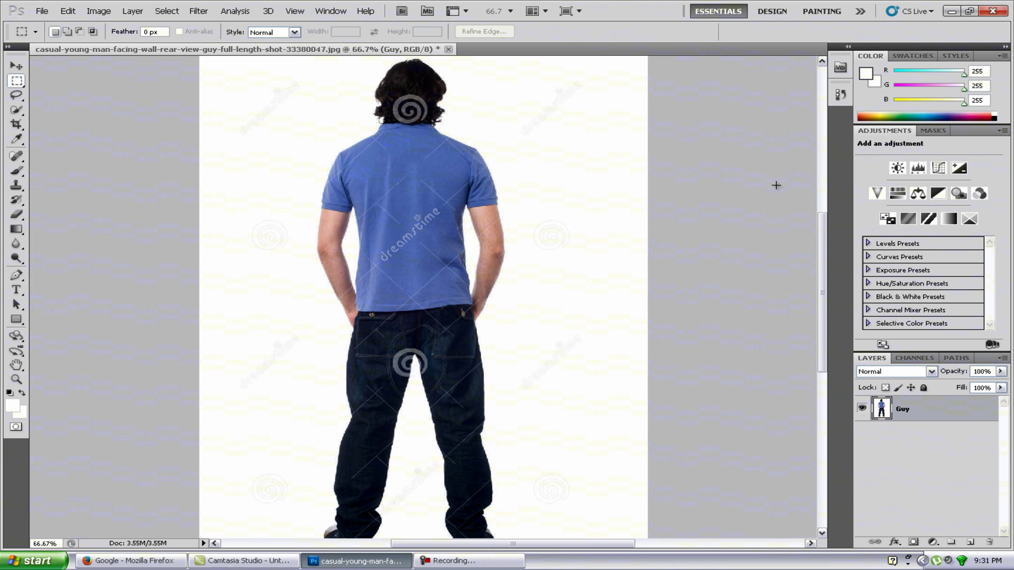
key("ctrl+shift+d")
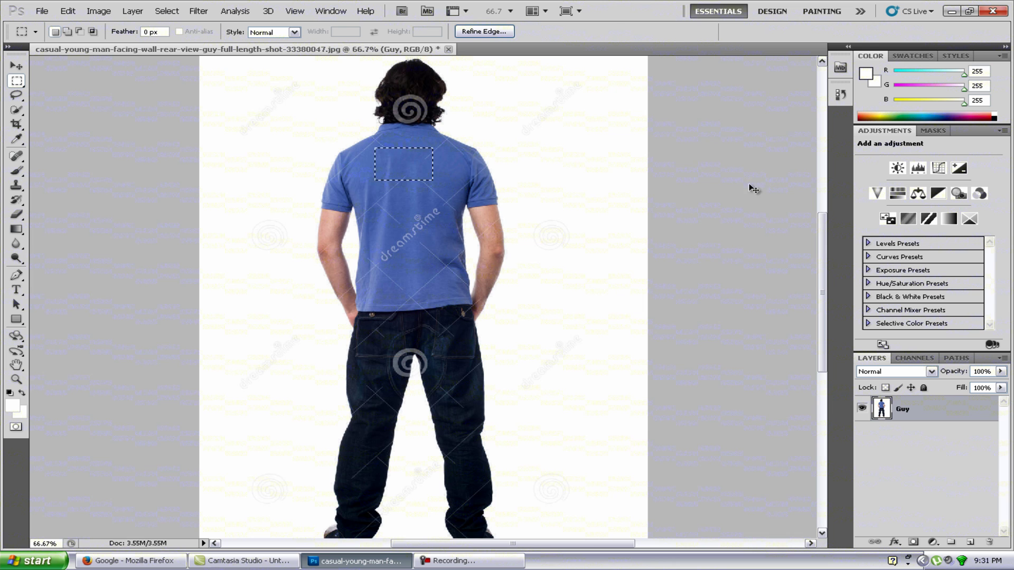
key("ctrl+d")
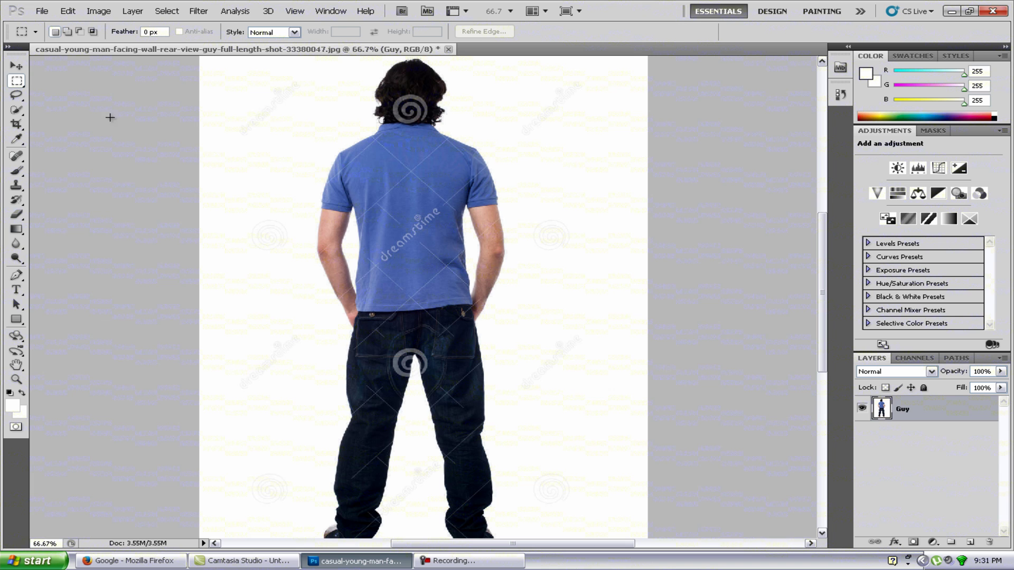
- Set the Clone Stamp brush size to 23 px for retouching the watermark lines on the shirt's back
left_click(17, 185)
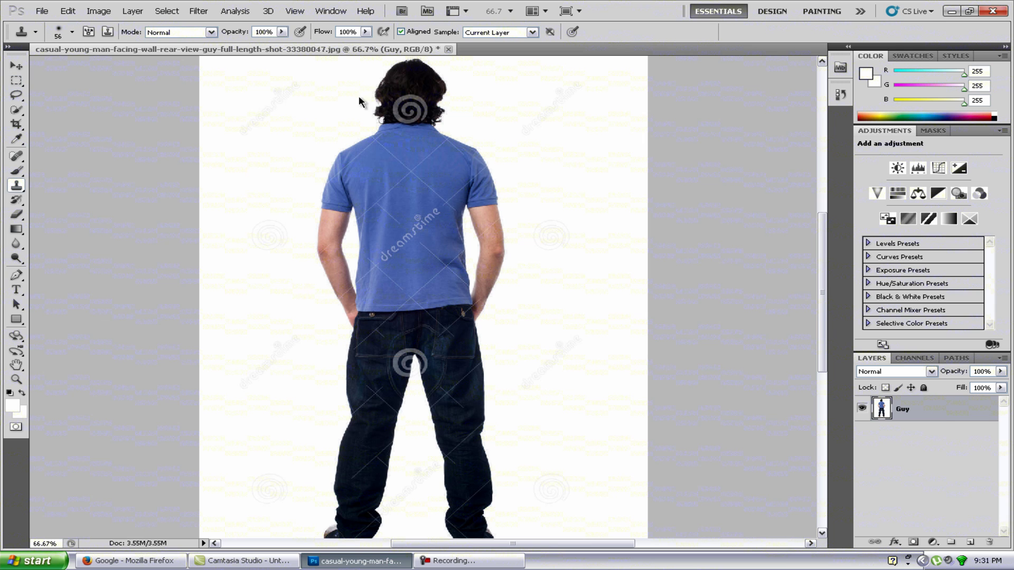
left_click(73, 32)
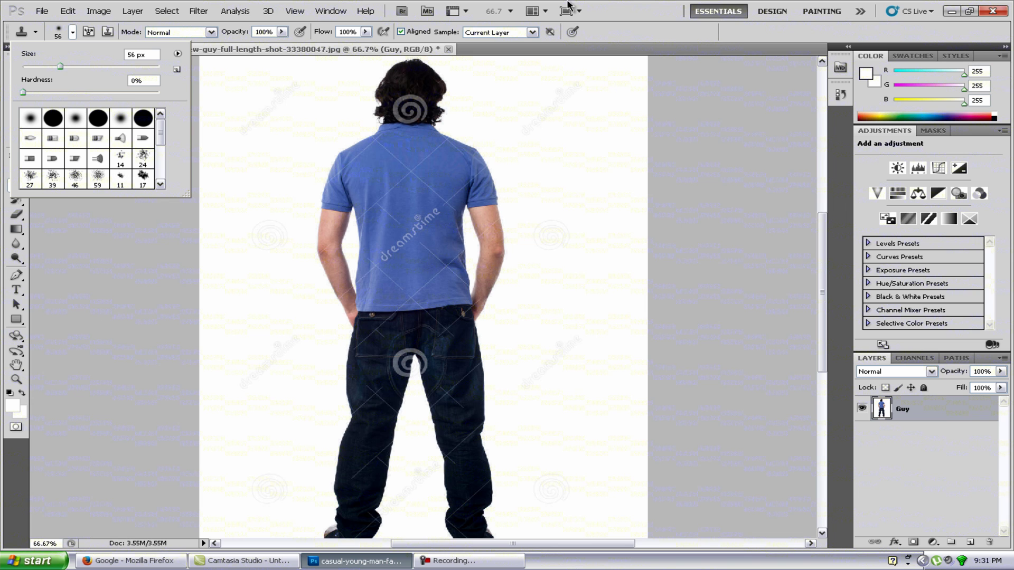
left_click(632, 28)
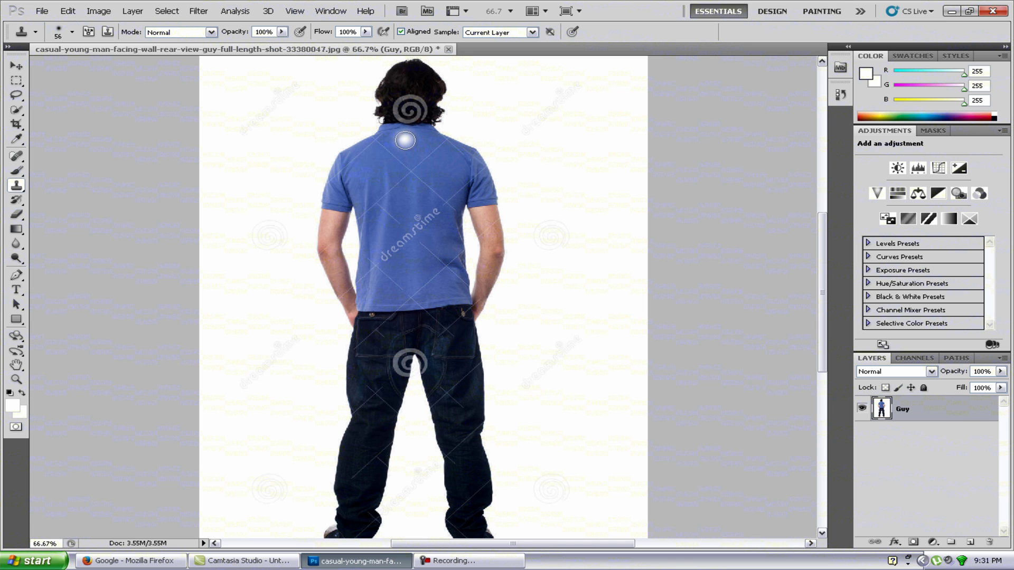
key("z")
left_click(399, 145)
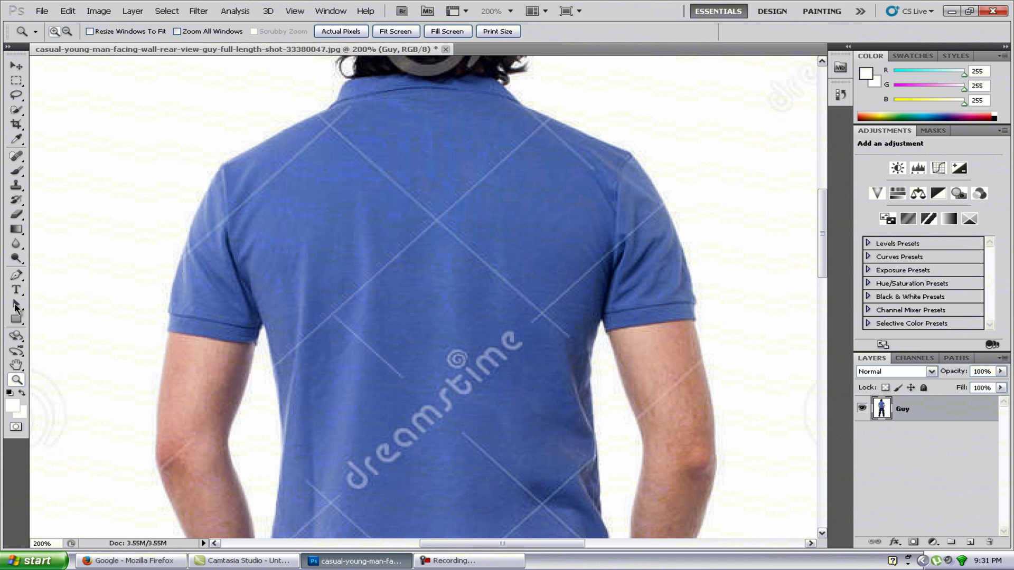
left_click(17, 184)
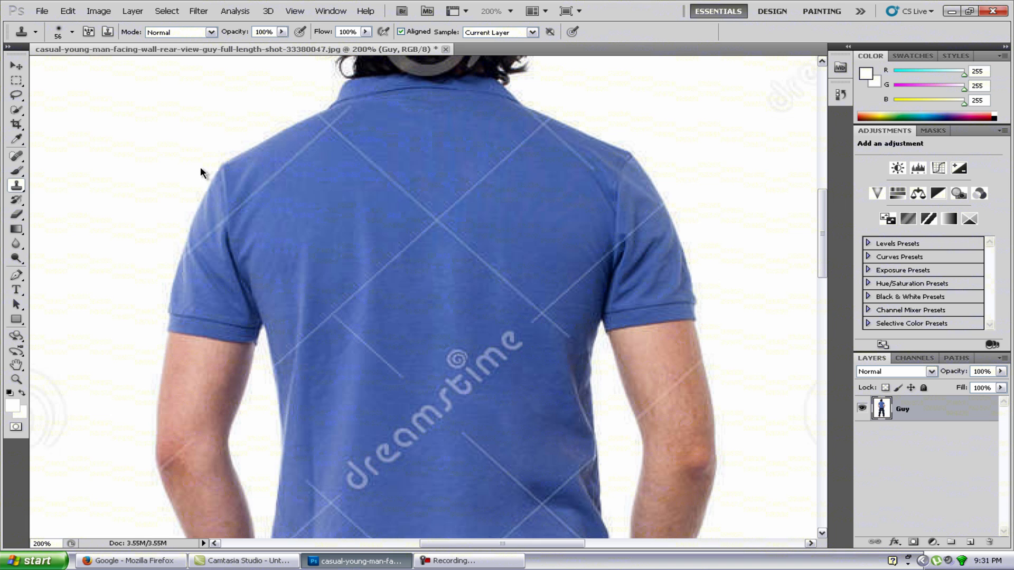
left_click(72, 31)
left_click(38, 66)
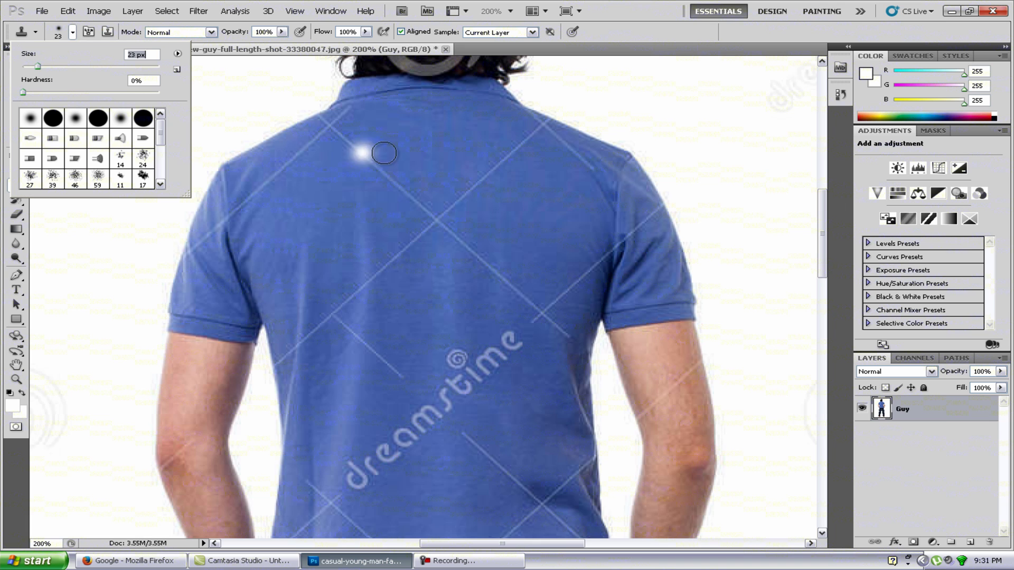
left_click(667, 34)
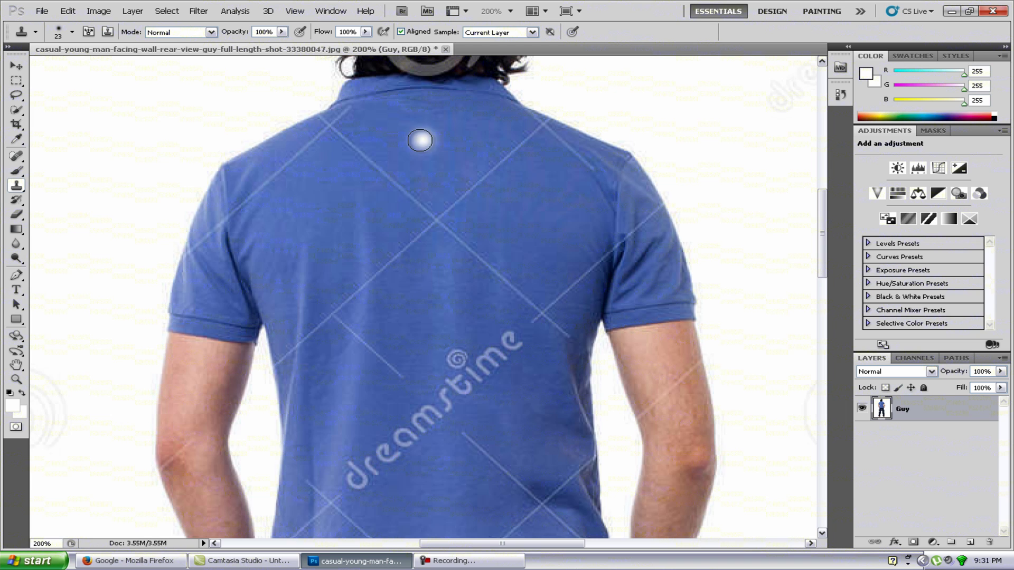
- Clone blue fabric over the diagonal watermark line running from the left shoulder to mid-back and over the line along that shoulder
left_click(359, 129, "alt")
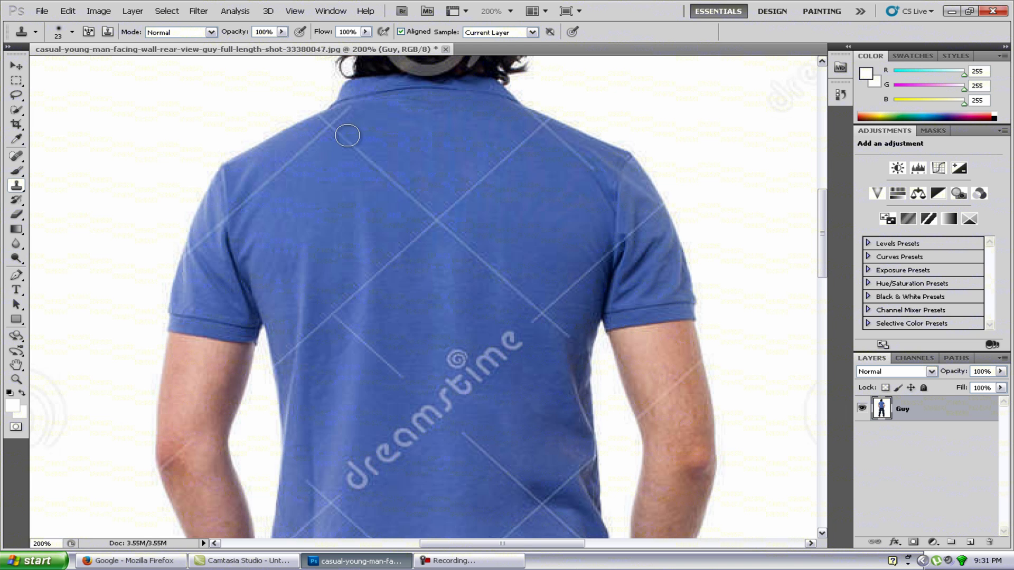
mouse_move(349, 146)
left_mouse_down()
mouse_move(415, 202)
mouse_move(462, 131)
mouse_move(434, 185)
mouse_move(434, 153)
mouse_move(418, 204)
left_mouse_up()
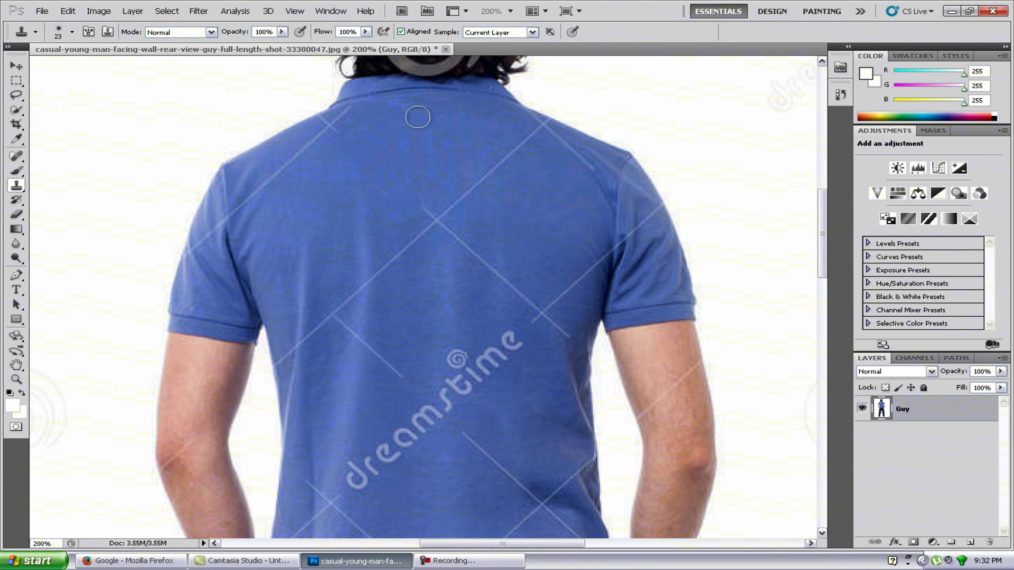
left_click(321, 142, "alt")
mouse_move(276, 151)
left_mouse_down()
mouse_move(299, 147)
mouse_move(301, 164)
mouse_move(329, 130)
mouse_move(303, 168)
left_mouse_up()
left_click(295, 172, "alt")
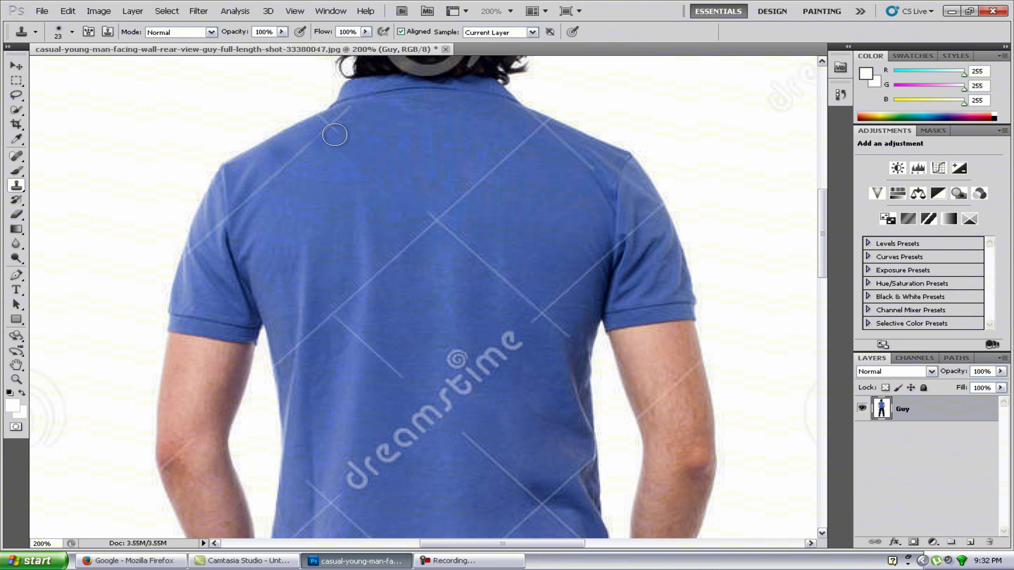
- Sample nearby fabric and clone over the remaining watermark traces between the collar and the left shoulder seam
left_click(335, 127)
mouse_move(339, 122)
left_mouse_down()
mouse_move(351, 160)
mouse_move(314, 163)
mouse_move(337, 149)
mouse_move(349, 114)
left_mouse_up()
left_click(340, 150, "alt")
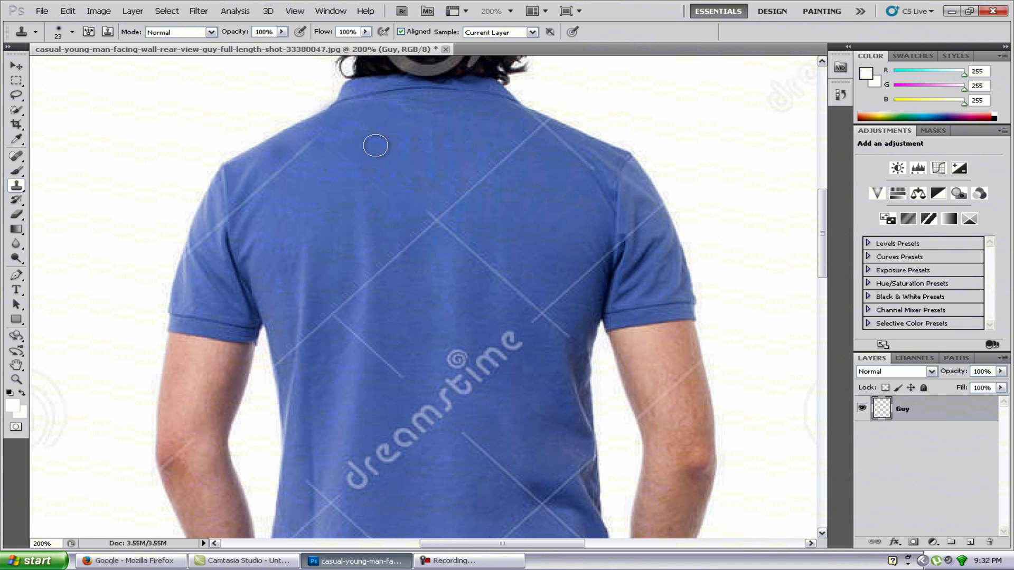
left_click(289, 208, "alt")
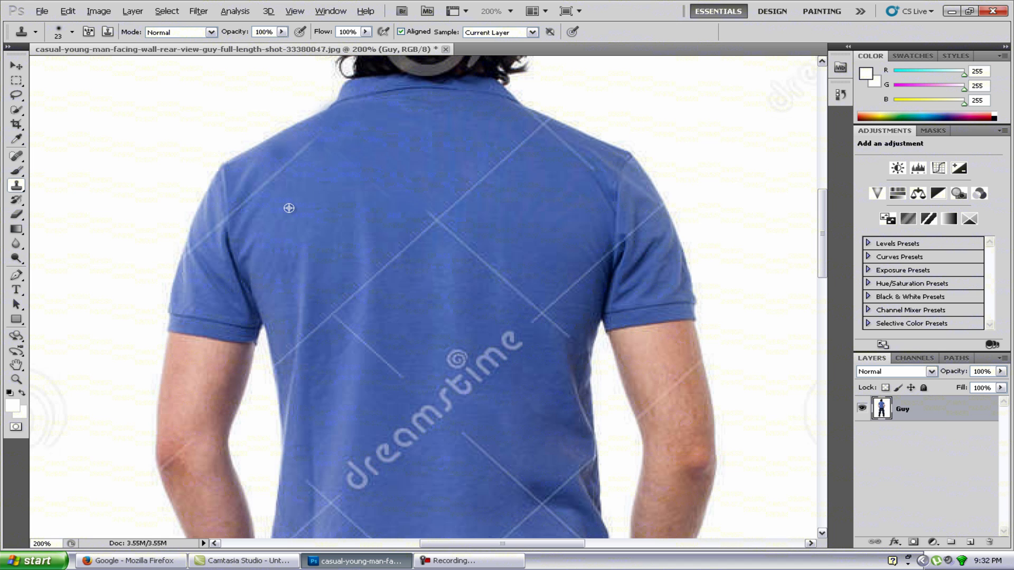
left_click_drag(294, 164, 309, 146)
left_click(263, 208, "alt")
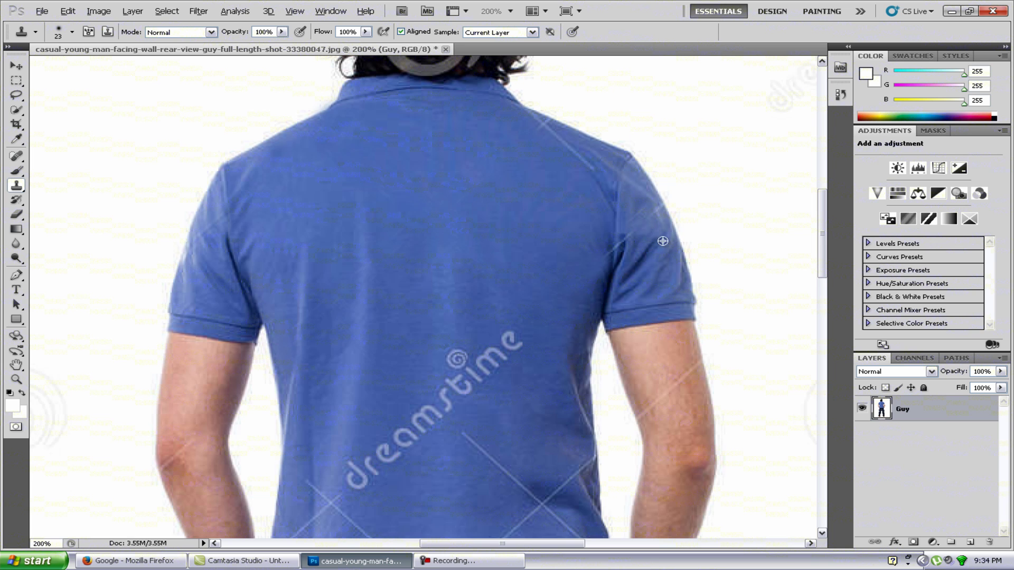
- Clone shirt fabric over the watermark line on the right sleeve, and undo the white dab on the sleeve's edge
left_click(636, 243, "alt")
mouse_move(638, 232)
left_mouse_down()
mouse_move(656, 211)
mouse_move(702, 244)
mouse_move(694, 198)
mouse_move(707, 191)
mouse_move(668, 194)
mouse_move(713, 203)
mouse_move(659, 211)
left_mouse_up()
left_click(698, 197, "alt")
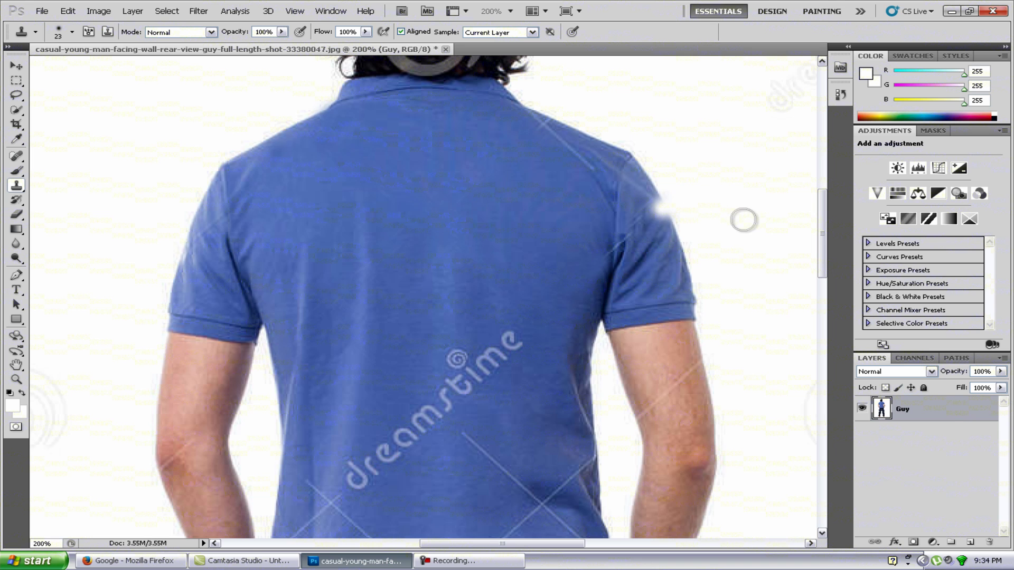
left_click(645, 259)
key("ctrl+z")
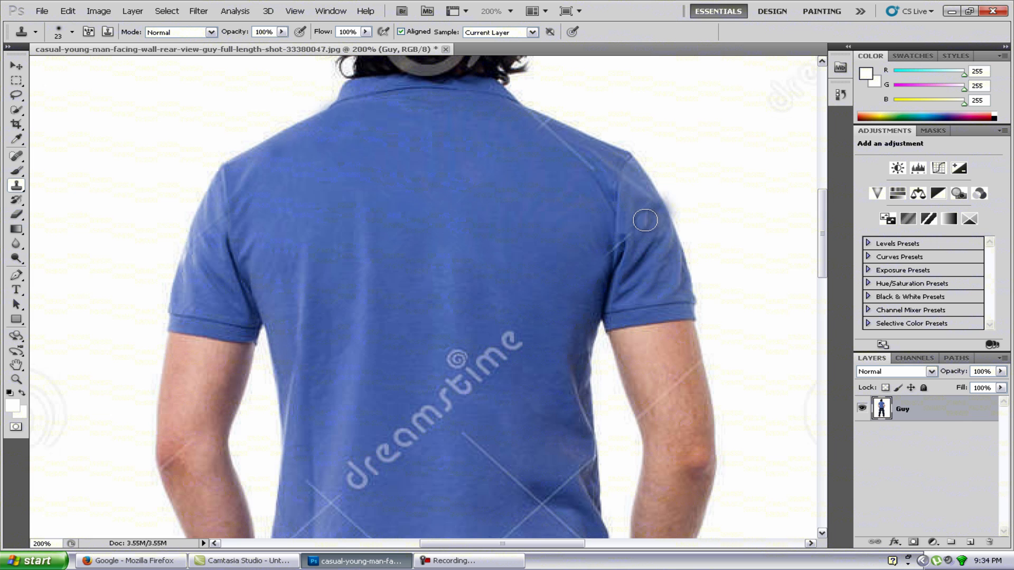
- Try to clean the right sleeve's outer edge by cloning white background over it, and undo those strokes
left_click_drag(651, 214, 682, 212)
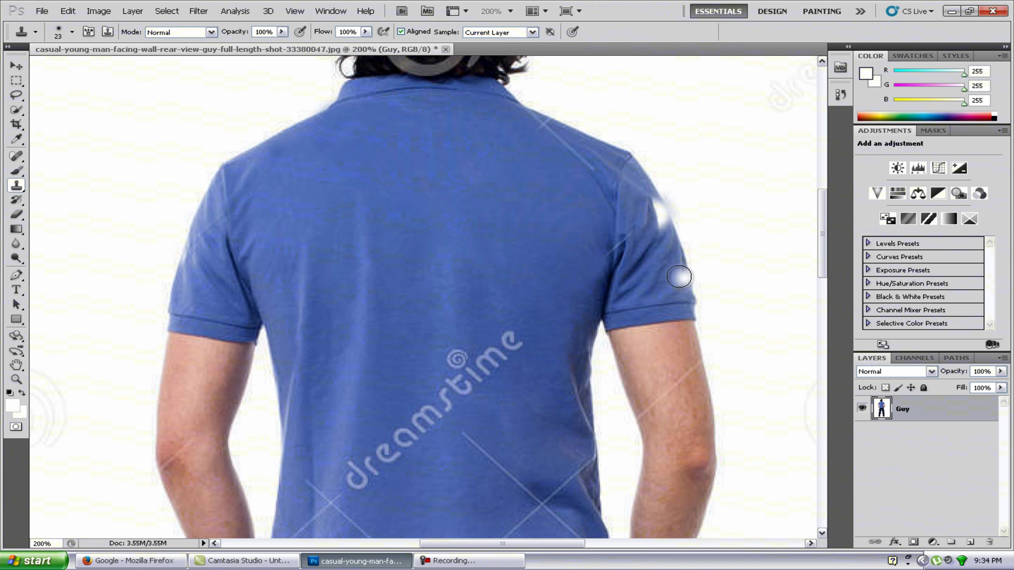
left_click(645, 262)
key("ctrl+z")
left_click(774, 210, "alt")
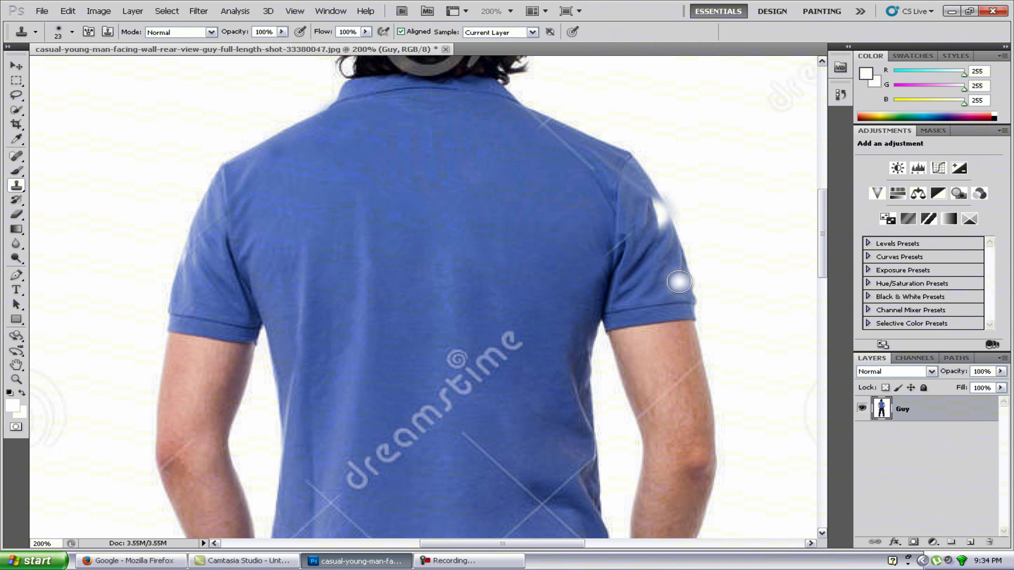
key("ctrl+alt+z")
key("ctrl+alt+z")
key("ctrl+alt+z")
key("ctrl+alt+z")
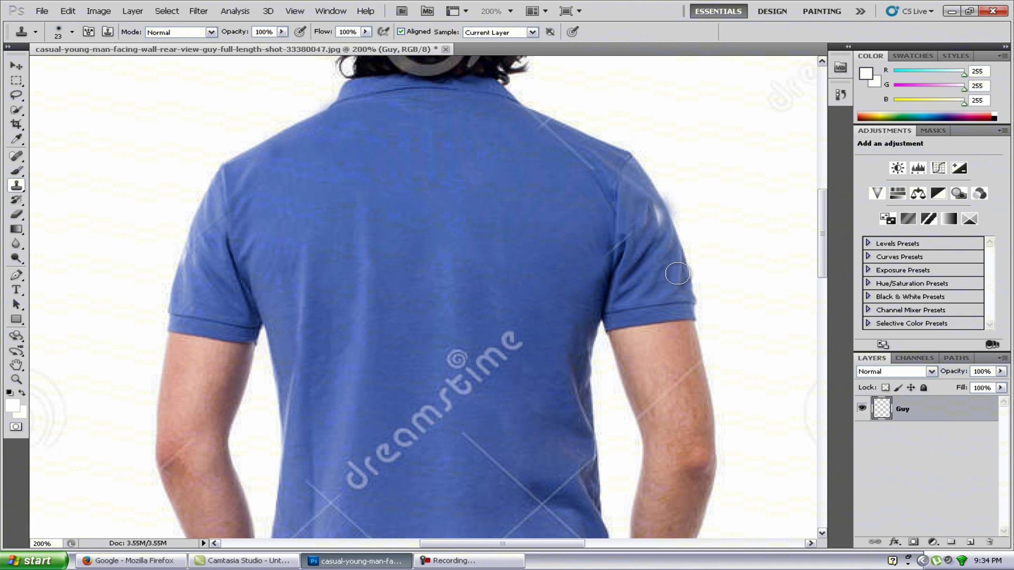
key("ctrl+alt+z")
key("ctrl+alt+z")
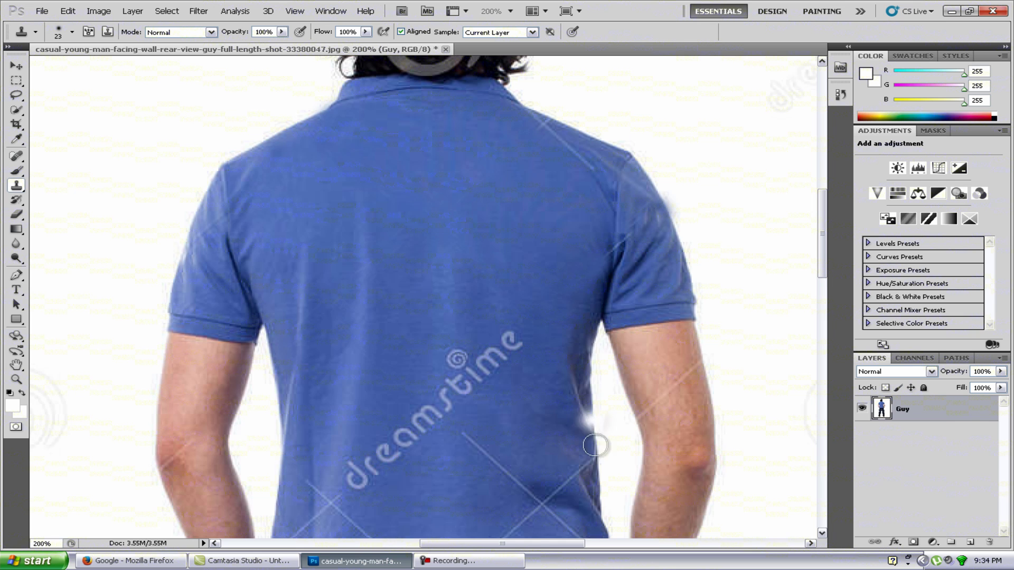
left_click(502, 568)
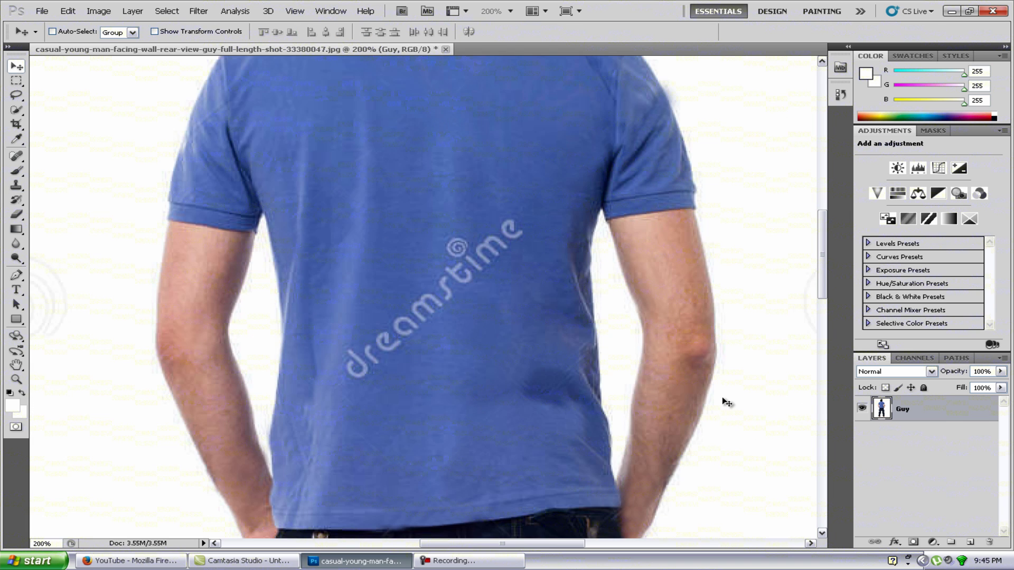
- Outline the shirt's slanted dreamstime text with a four-cornered Pen path and turn it into a new anti-aliased selection with 0 px feather
scroll(753, 449, "down", 2)
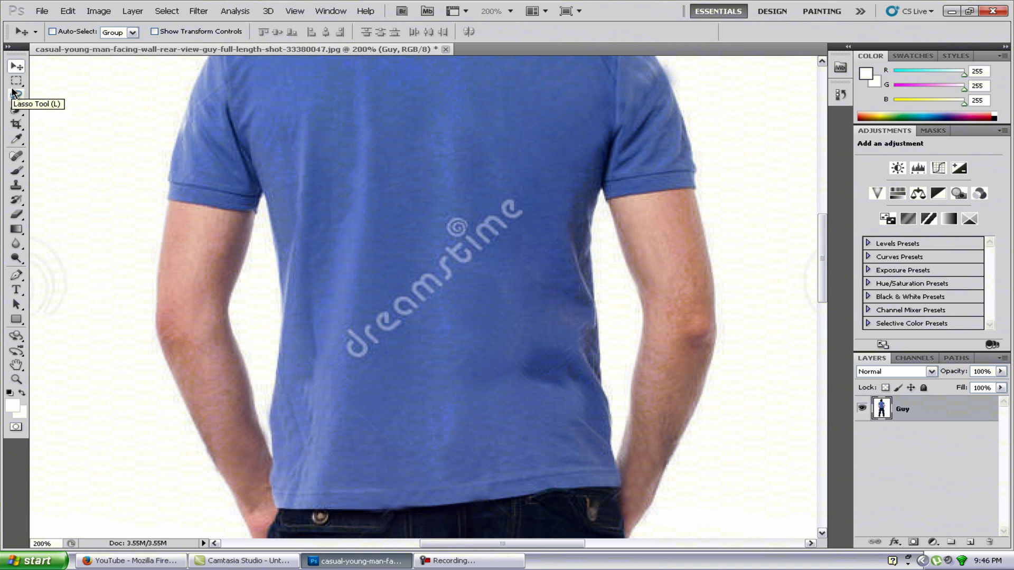
left_click(16, 276)
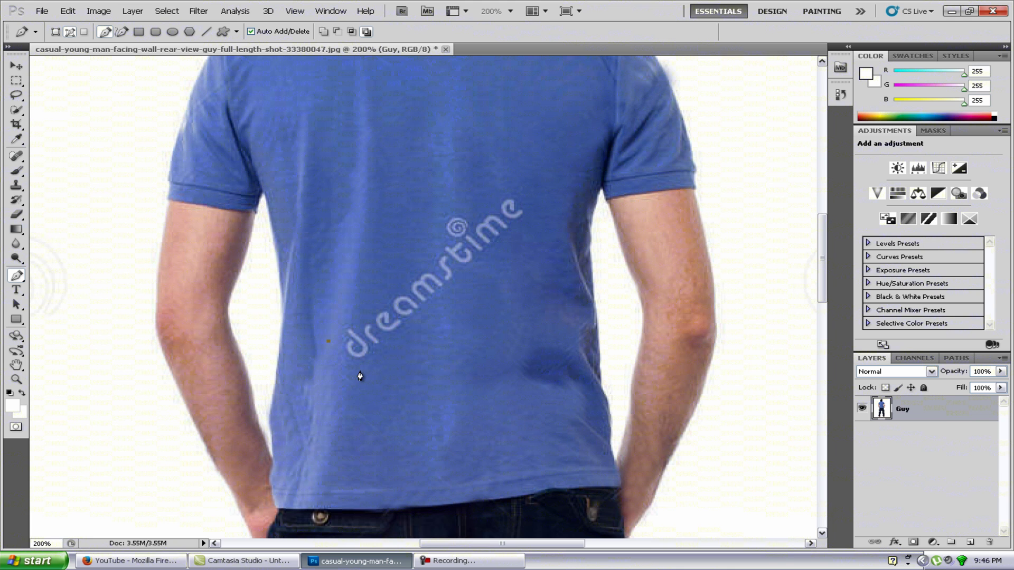
left_click(543, 206)
left_click(328, 344)
key("ctrl+z")
key("ctrl+alt+z")
left_click(486, 169)
right_click(441, 274)
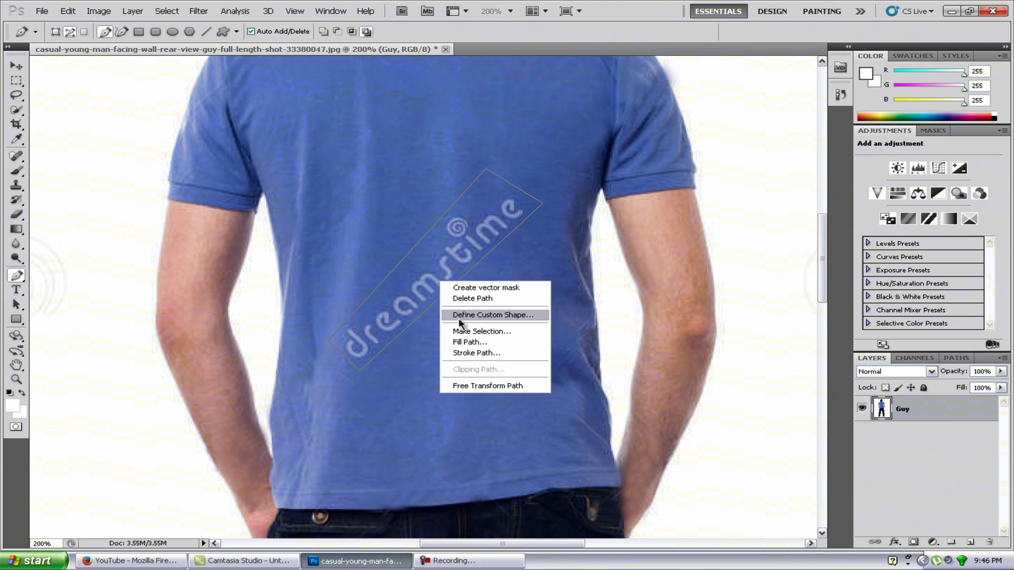
left_click(489, 332)
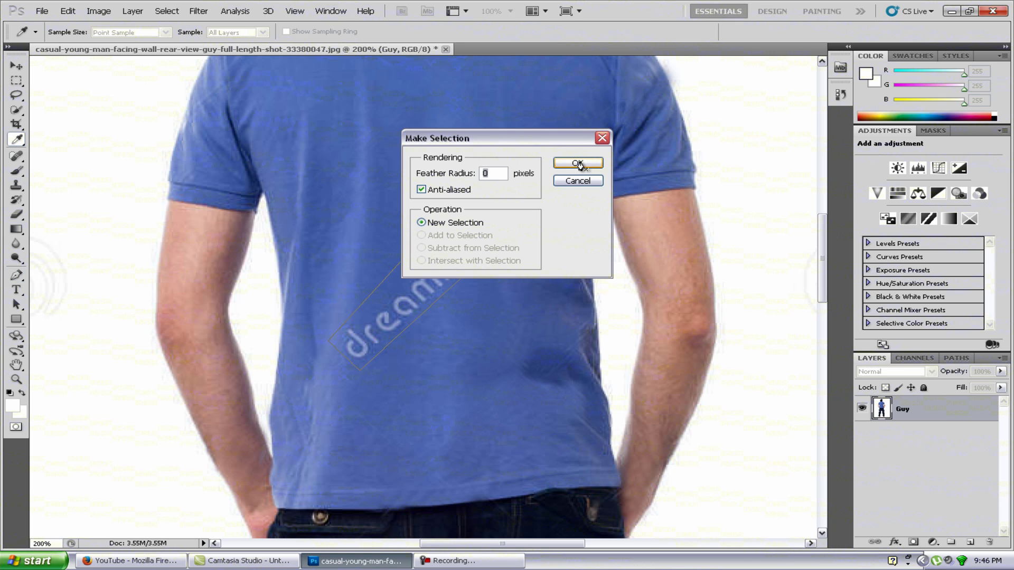
left_click(578, 164)
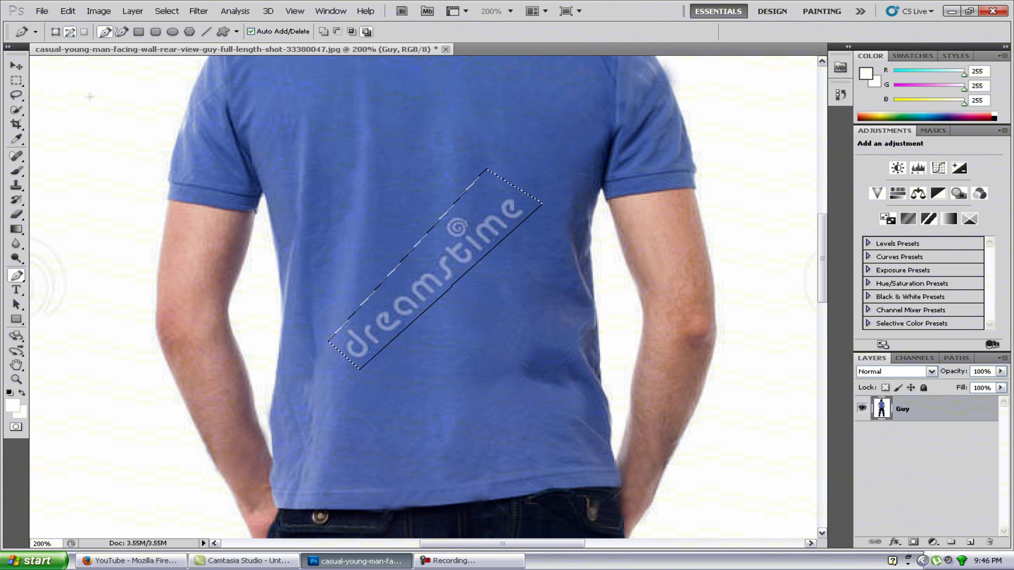
- Fill the selected dreamstime text area with Content-Aware in Normal mode at 100% opacity, and deselect
left_click(17, 81)
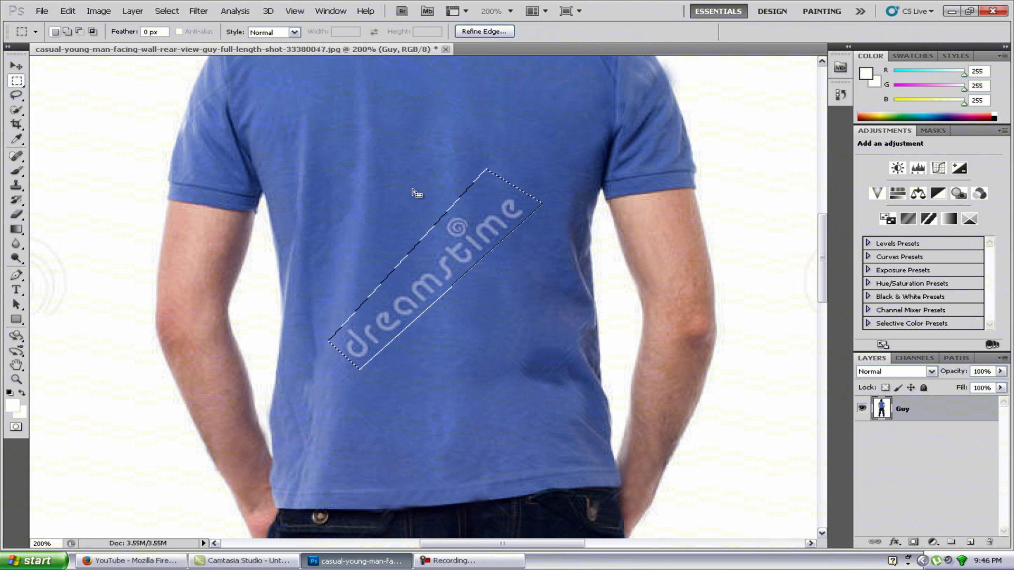
right_click(452, 250)
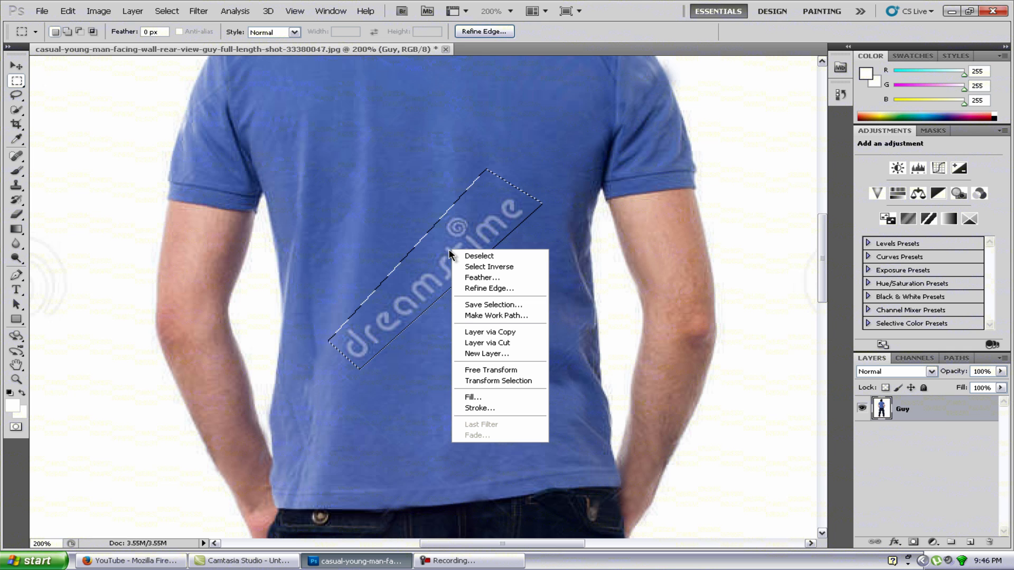
left_click(470, 396)
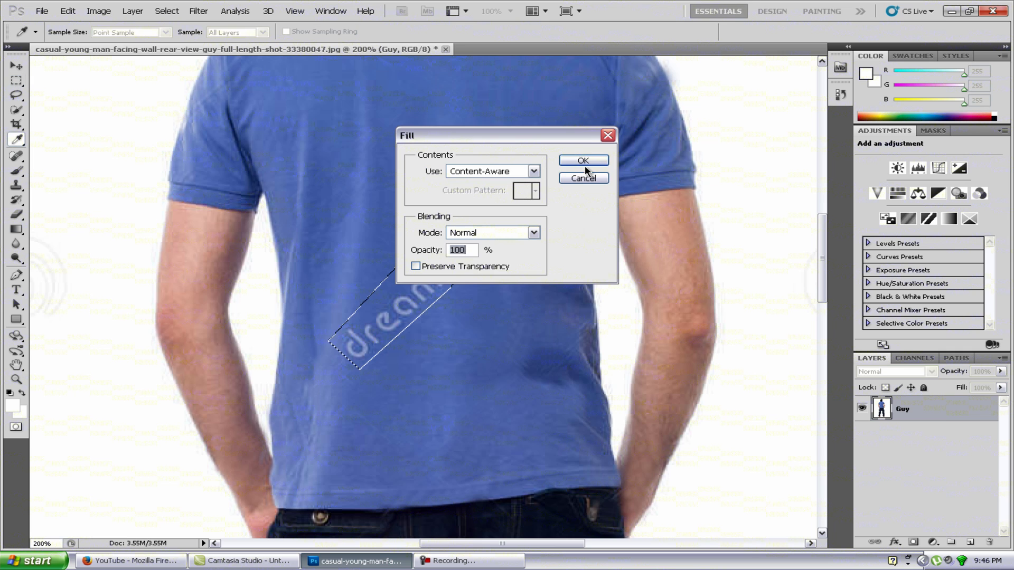
left_click(583, 160)
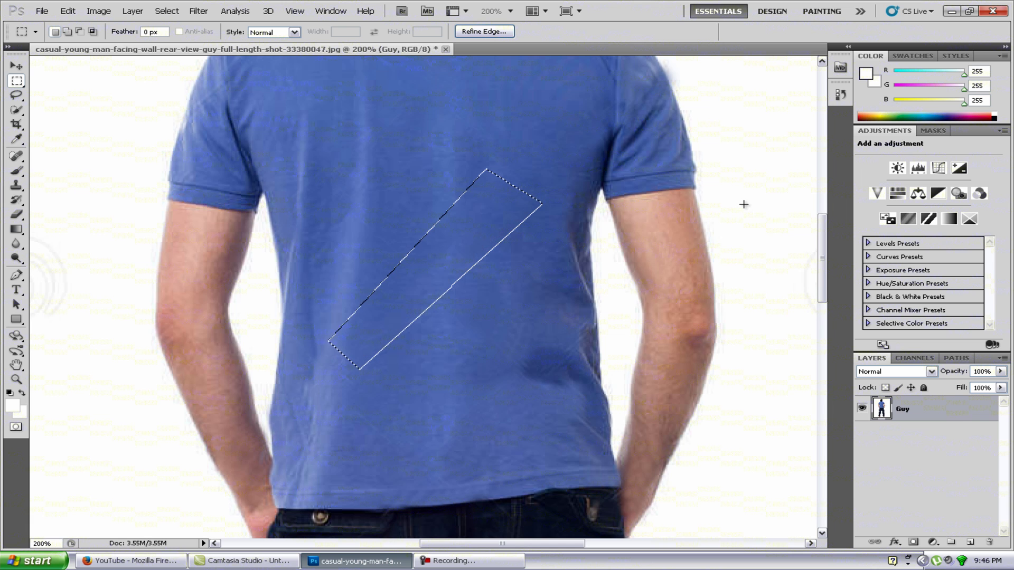
key("ctrl+d")
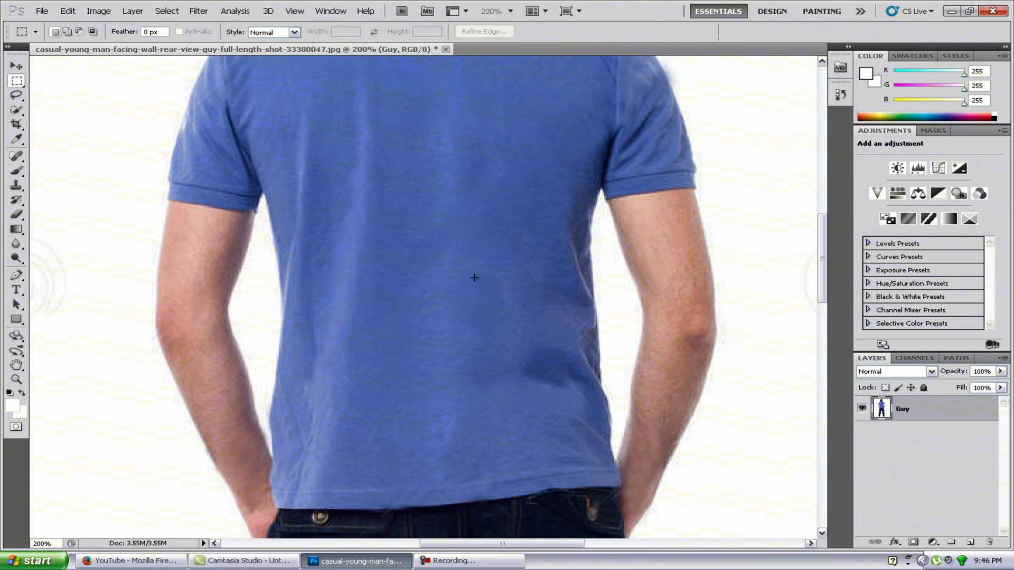
- Look over the retouched photo from the man's head down to his shoes for leftover watermark marks
scroll(809, 314, "up", 2)
scroll(811, 307, "up", 10)
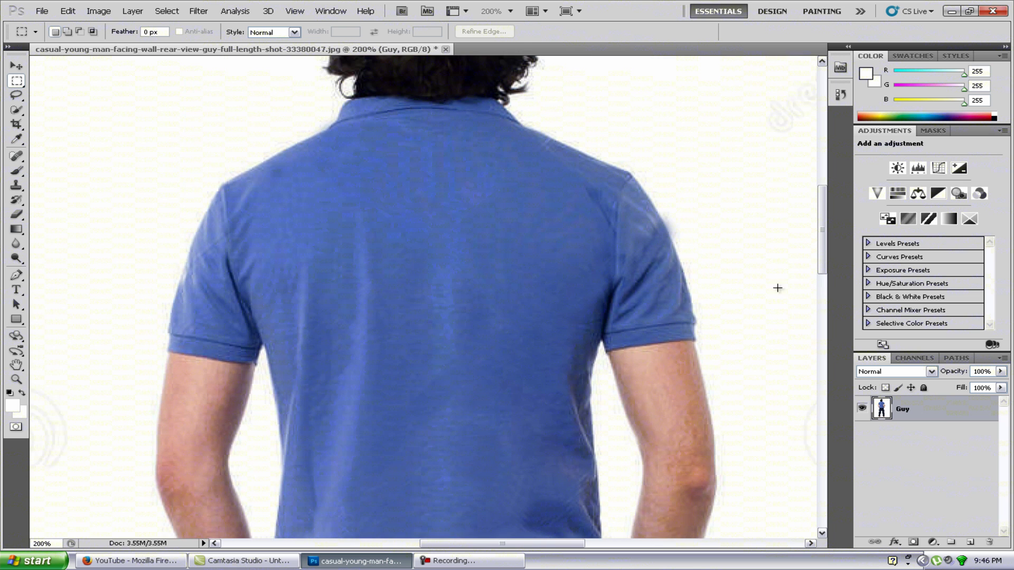
scroll(757, 270, "down", 10)
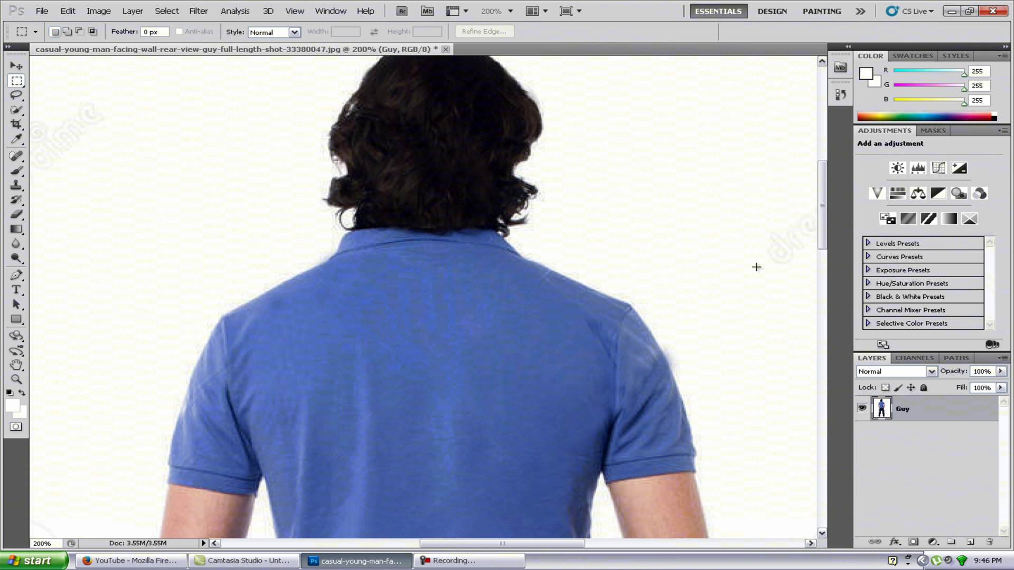
scroll(757, 260, "down", 12)
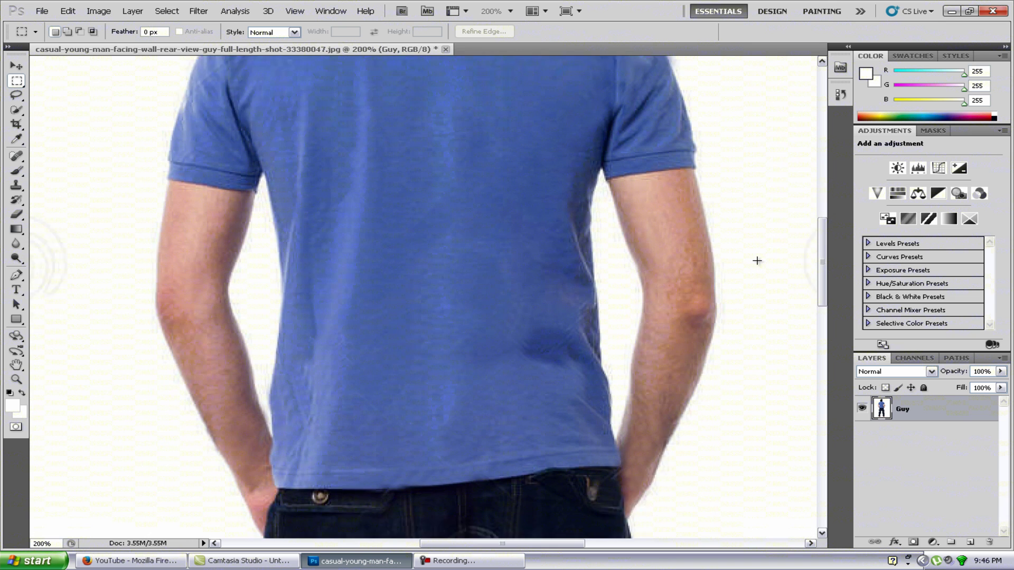
scroll(757, 260, "down", 14)
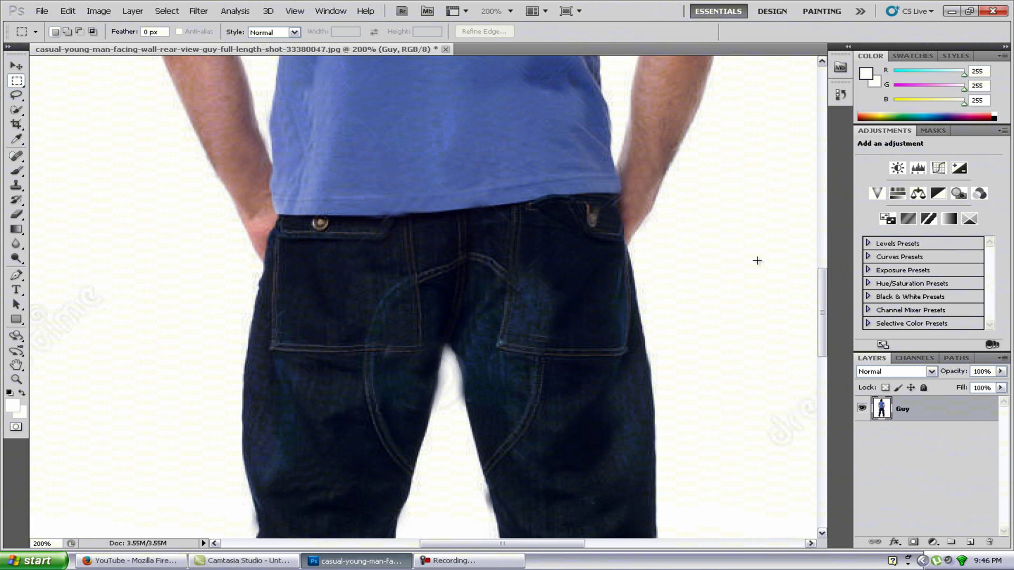
scroll(757, 261, "down", 6)
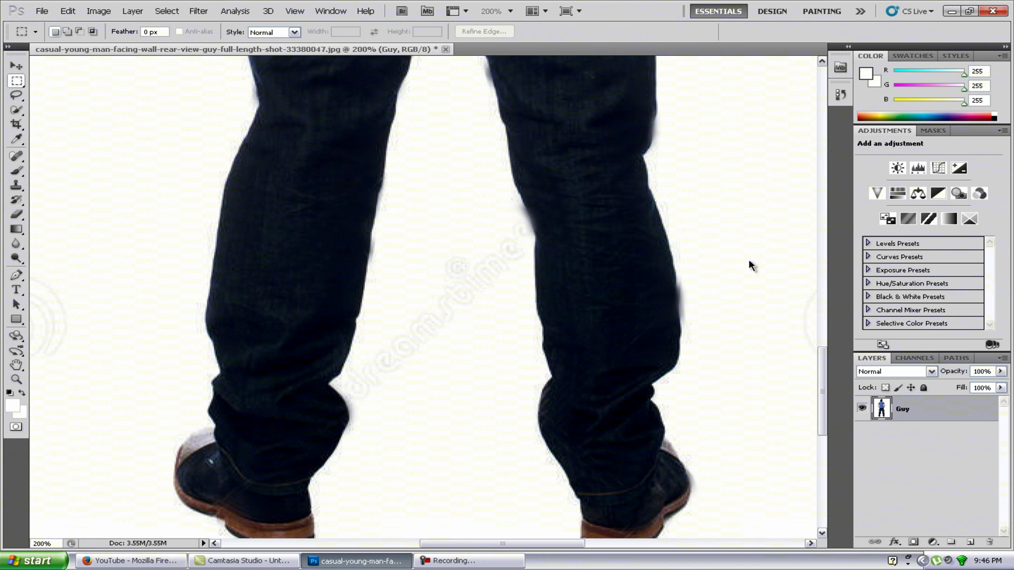
- Select the white background around the man and in the gaps beside his arms with the Magic Wand at tolerance 32, anti-aliased and contiguous
key("z")
left_click(376, 32)
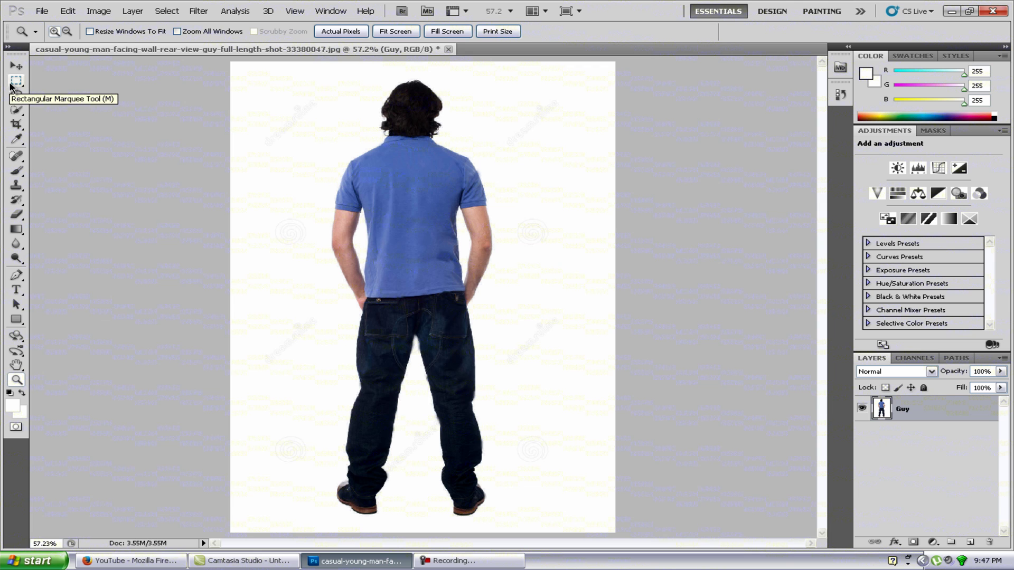
right_click(17, 118)
left_click(59, 126)
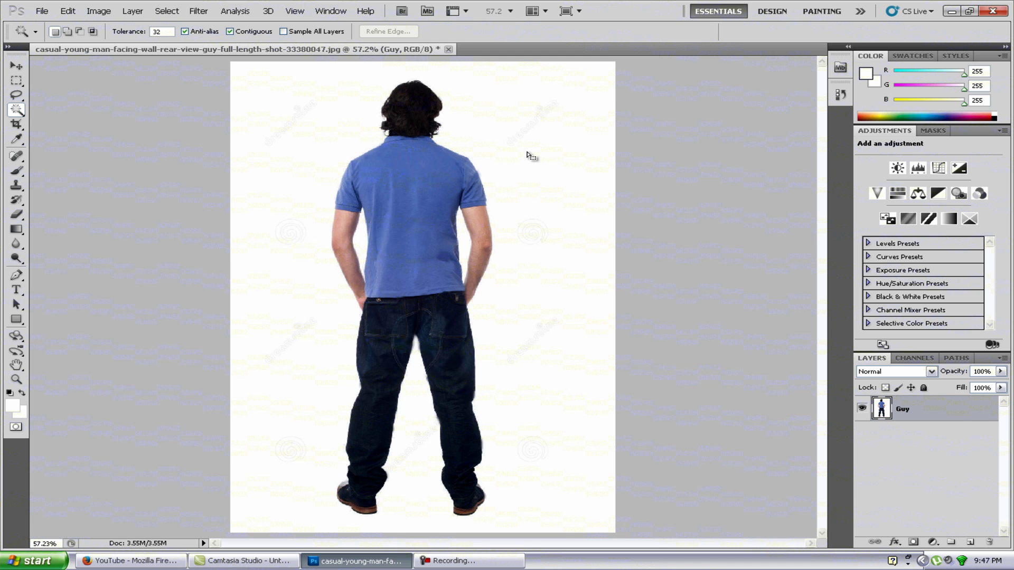
left_click(519, 144)
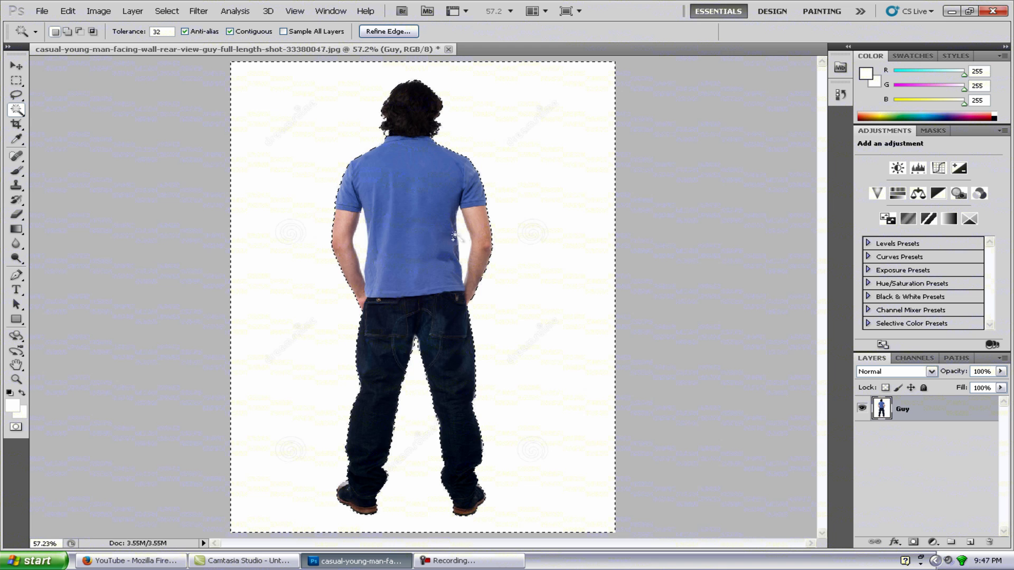
key("shift")
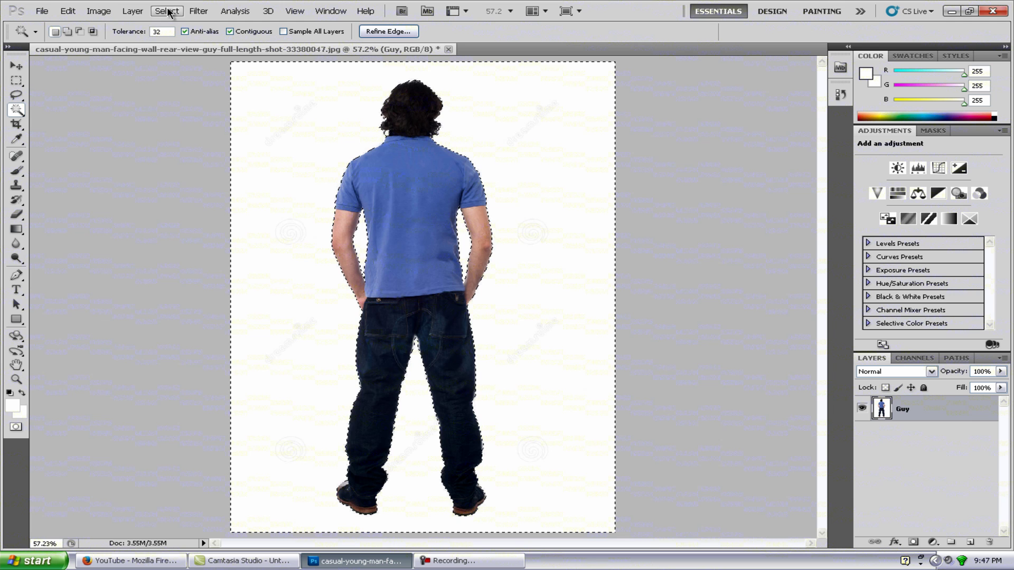
- Invert the background selection so it covers the man, and cut him out of the Guy layer
left_click(132, 10)
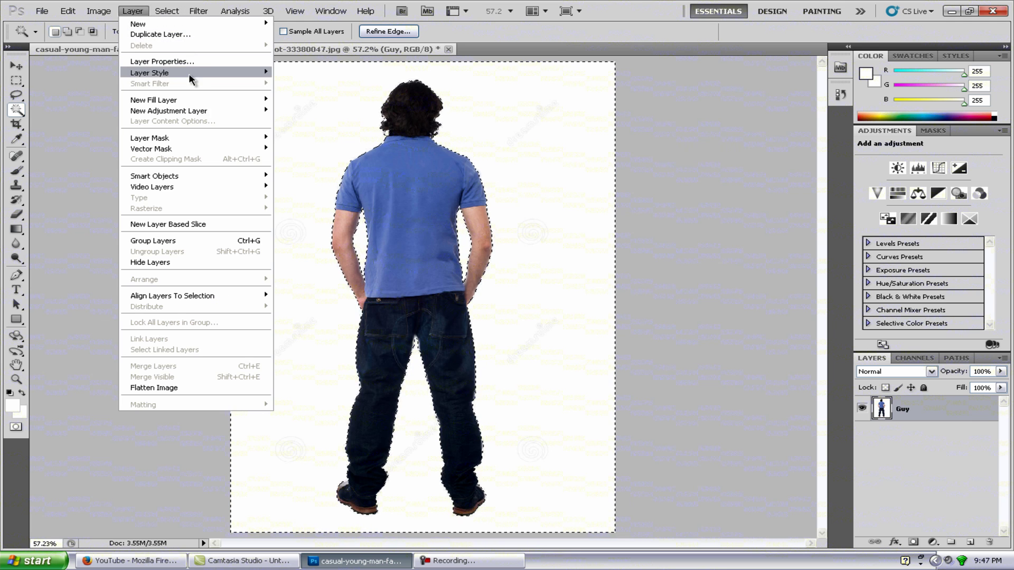
mouse_move(230, 12)
left_click(220, 57)
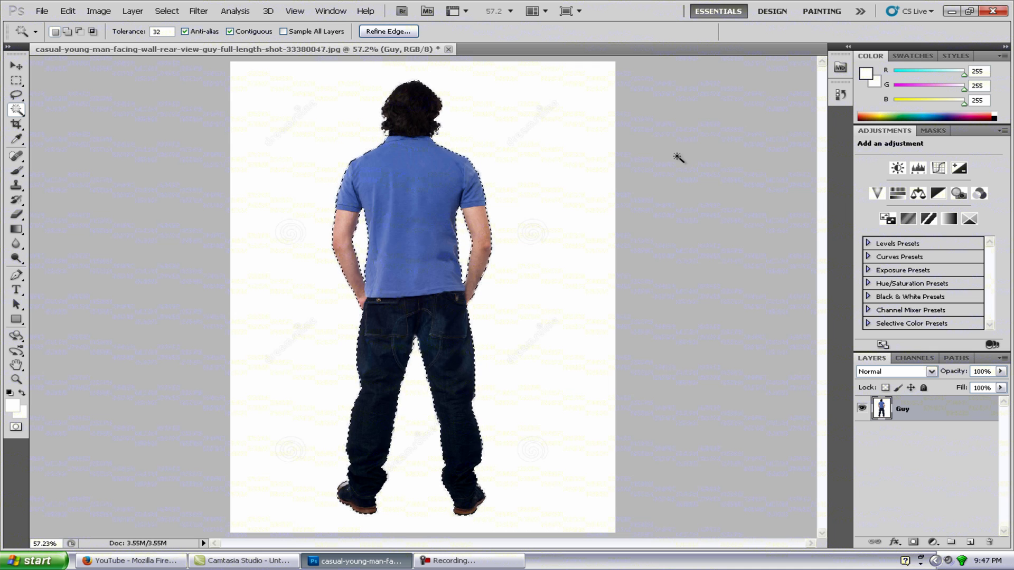
key("ctrl+x")
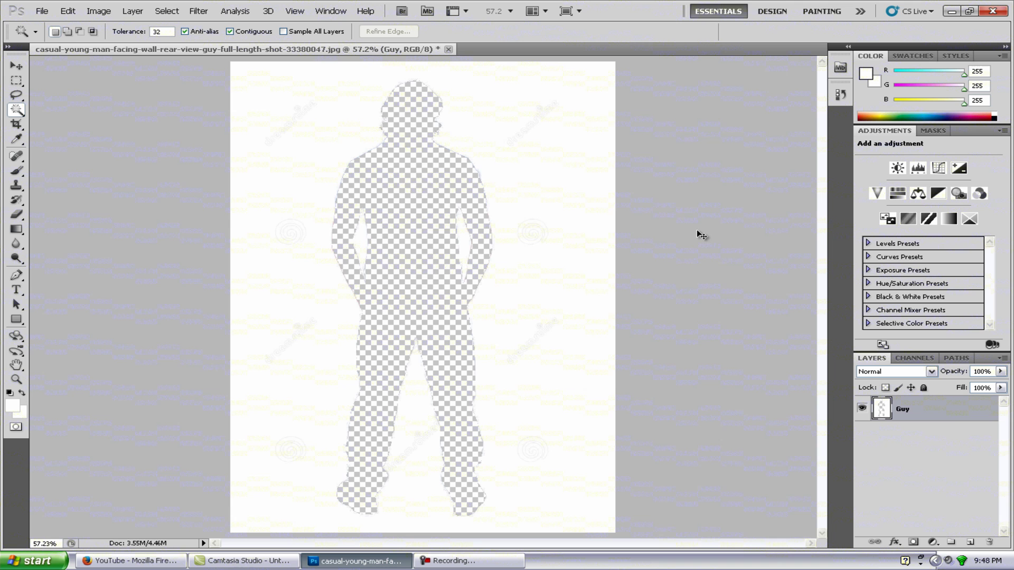
- Create a 399 x 1202 pixel RGB document at 300 pixels/inch with transparent background contents, and paste the cut-out man into it
key("ctrl+n")
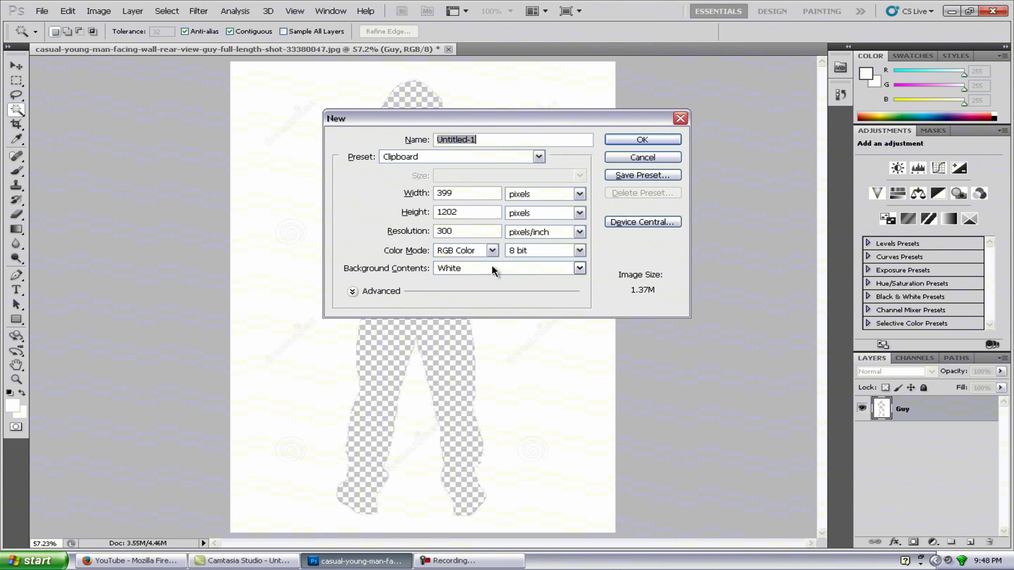
left_click(494, 269)
left_click(475, 309)
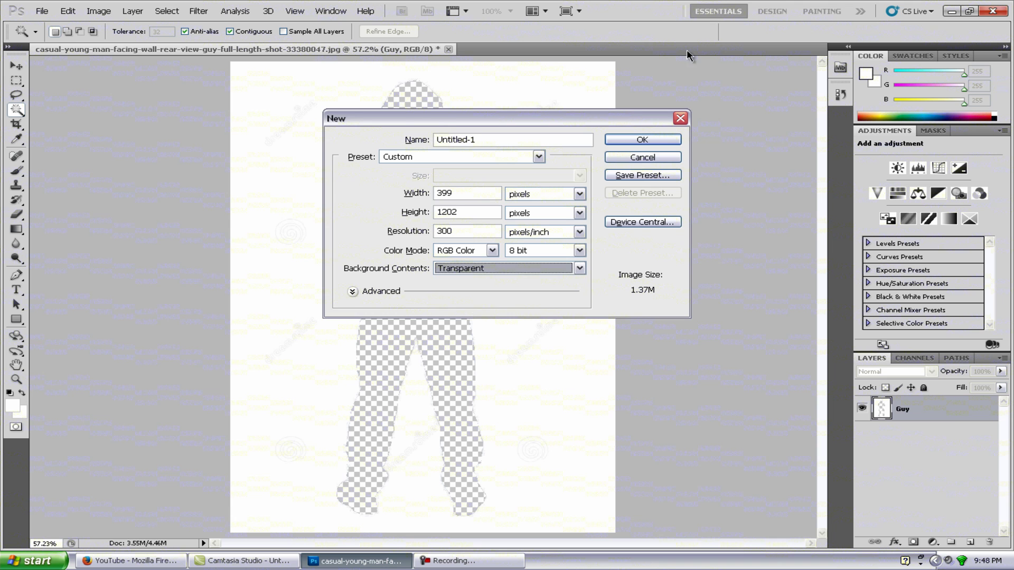
left_click(658, 142)
key("ctrl+v")
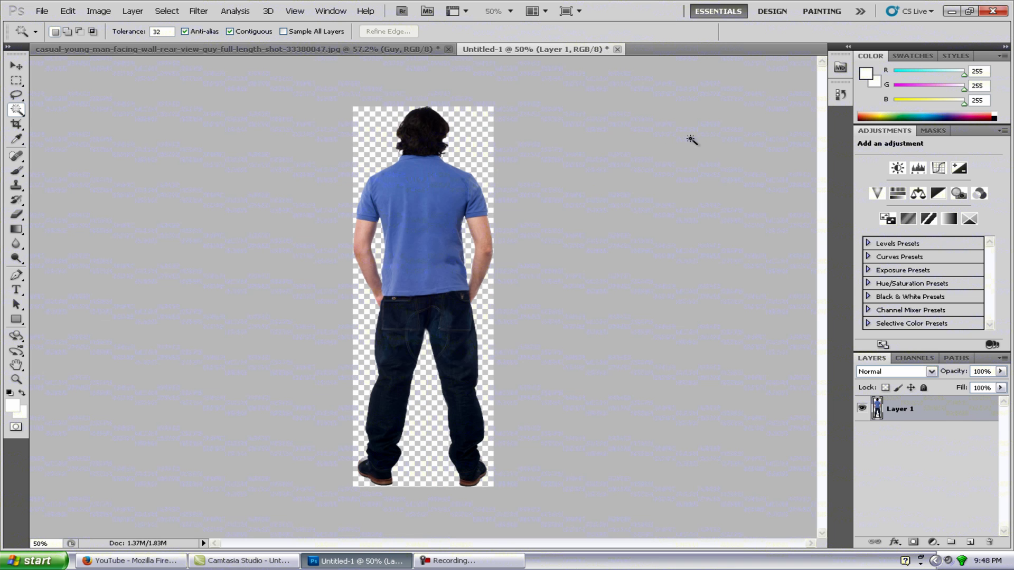